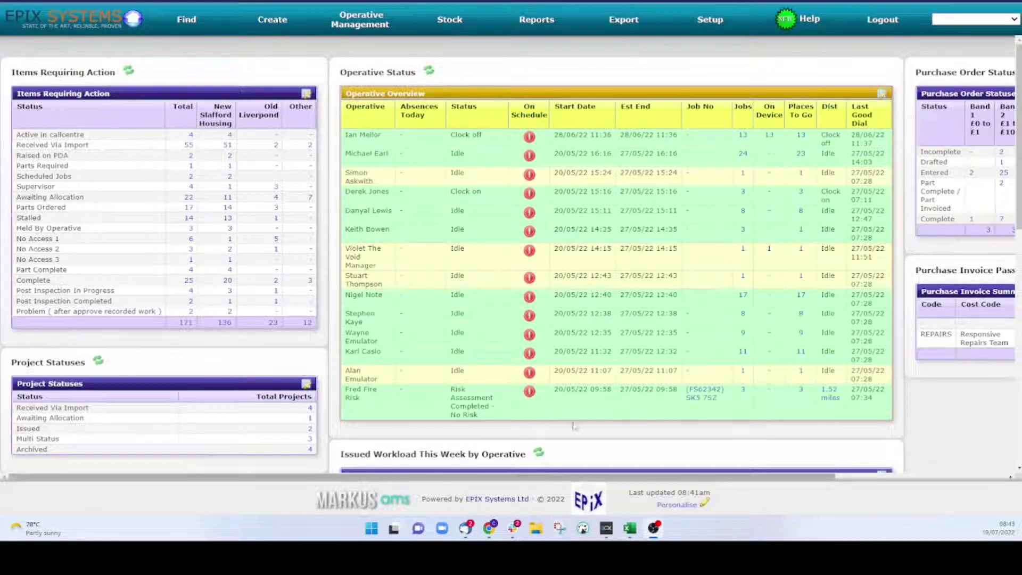
# Start a new purchase order entry form, then close it again.
pyautogui.moveTo(272, 27)
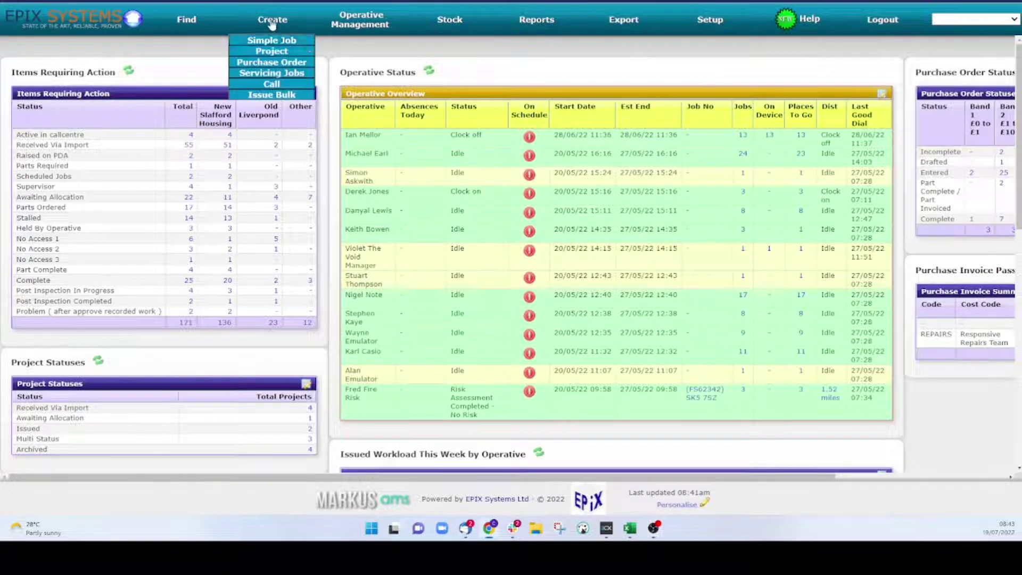
pyautogui.click(297, 66)
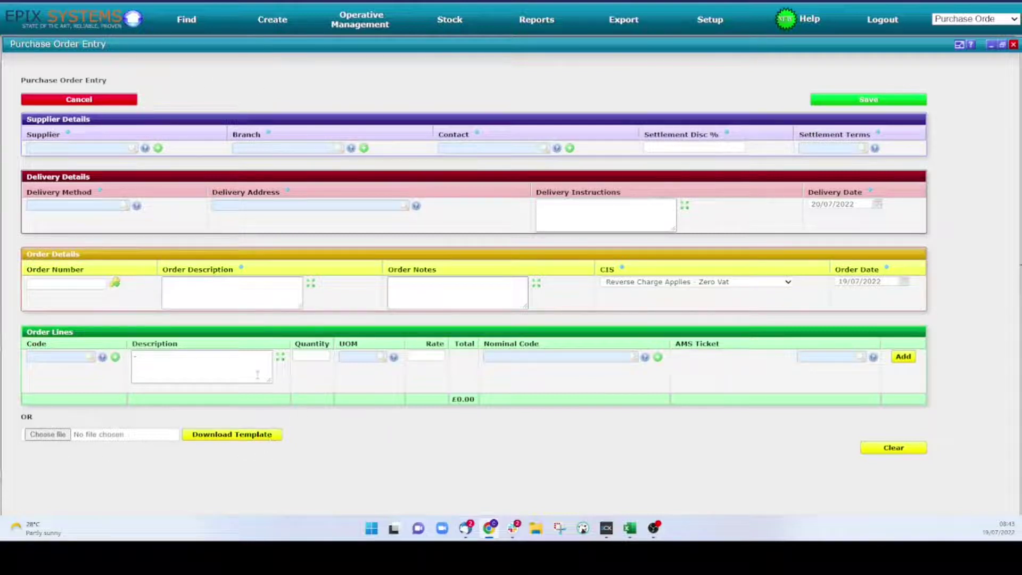
pyautogui.click(1013, 45)
# List the purchase orders with Entered status and open order IM1001.
pyautogui.hscroll(4, 822, 481)
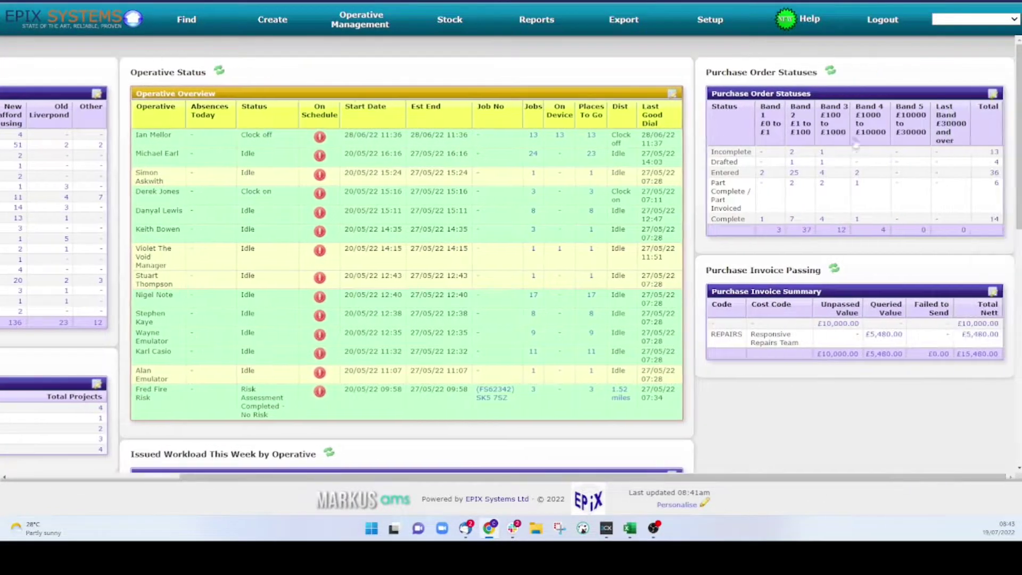
pyautogui.click(857, 175)
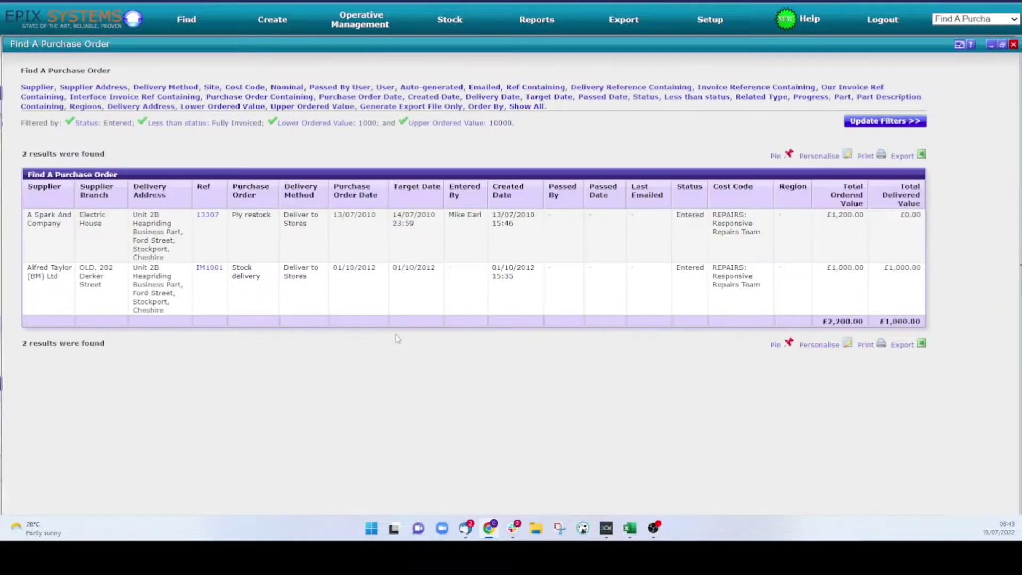
pyautogui.click(218, 271)
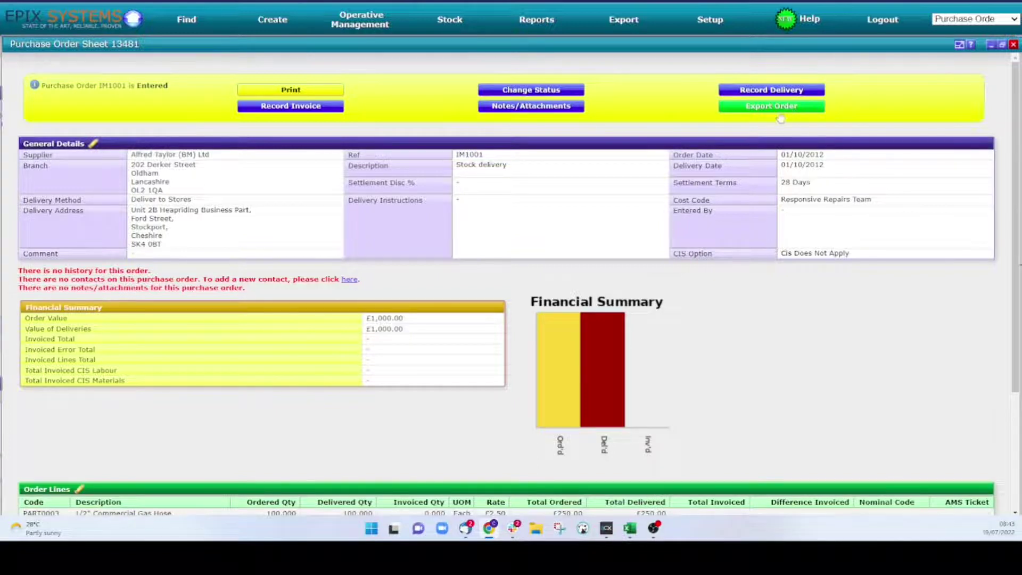
pyautogui.scroll(-3, 709, 277)
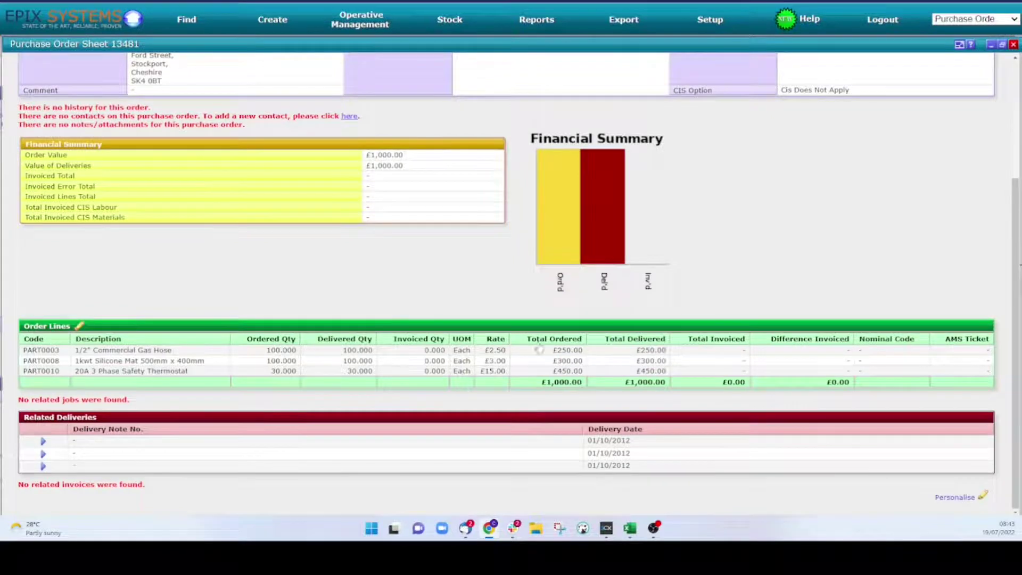
pyautogui.scroll(3, 596, 349)
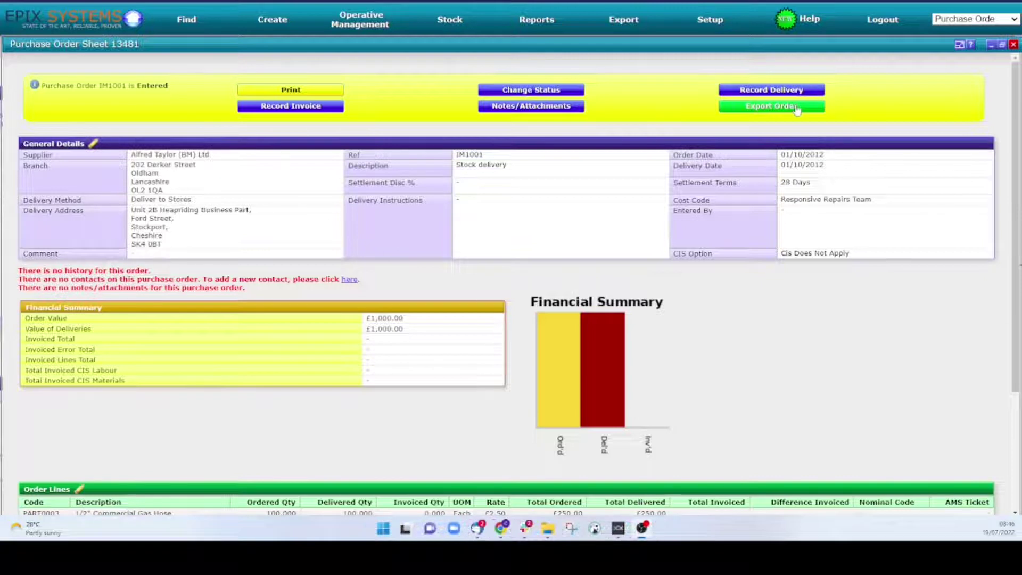
# Export order IM1001 to CSV and open csv_export_20220719 084604.csv in Excel.
pyautogui.click(777, 106)
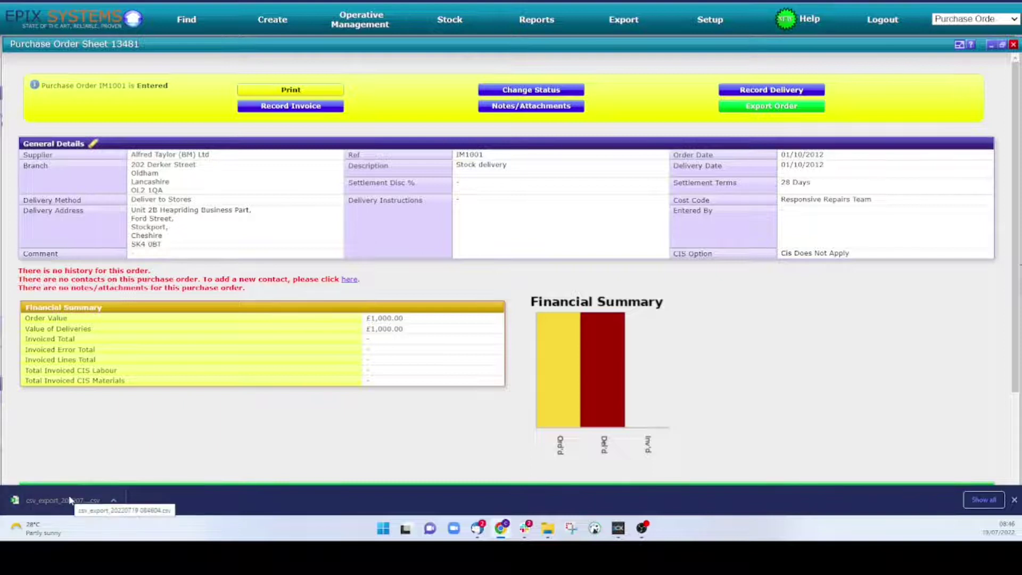
pyautogui.click(69, 500)
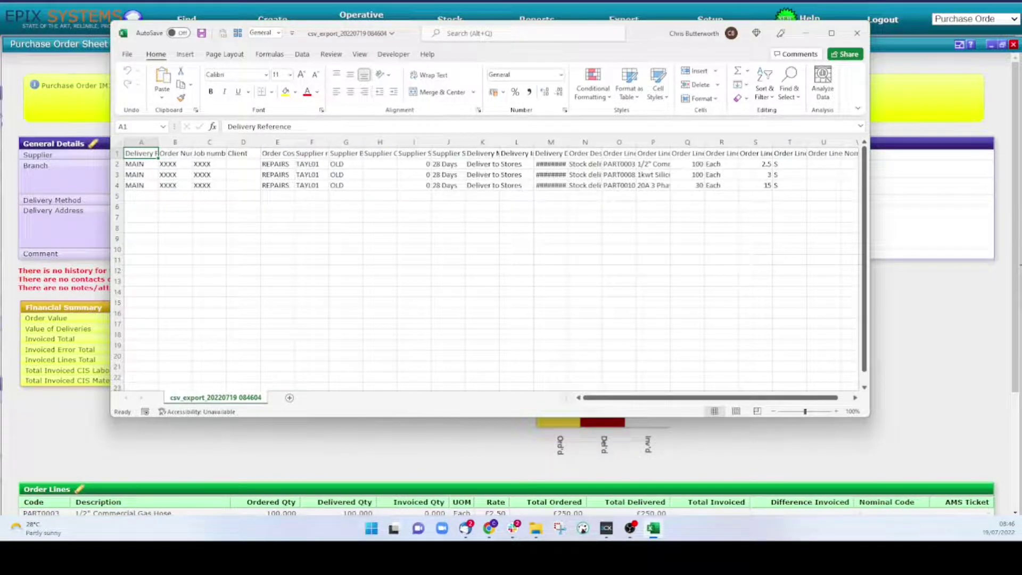
# Autofit columns O (Order Line Code) and P (Order Line Description), then return to Markus AMS.
pyautogui.scroll(-2, 966, 271)
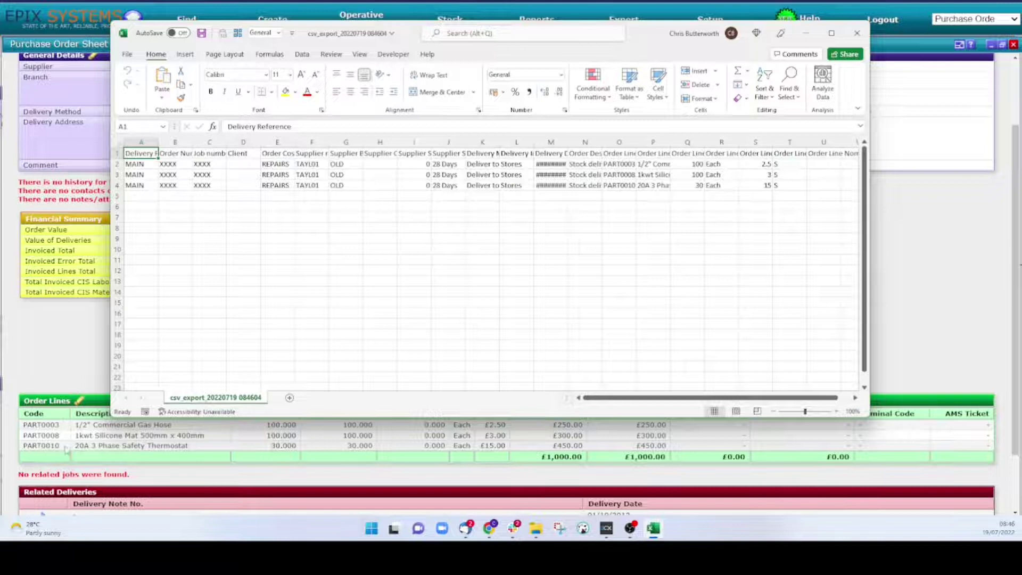
pyautogui.click(629, 164)
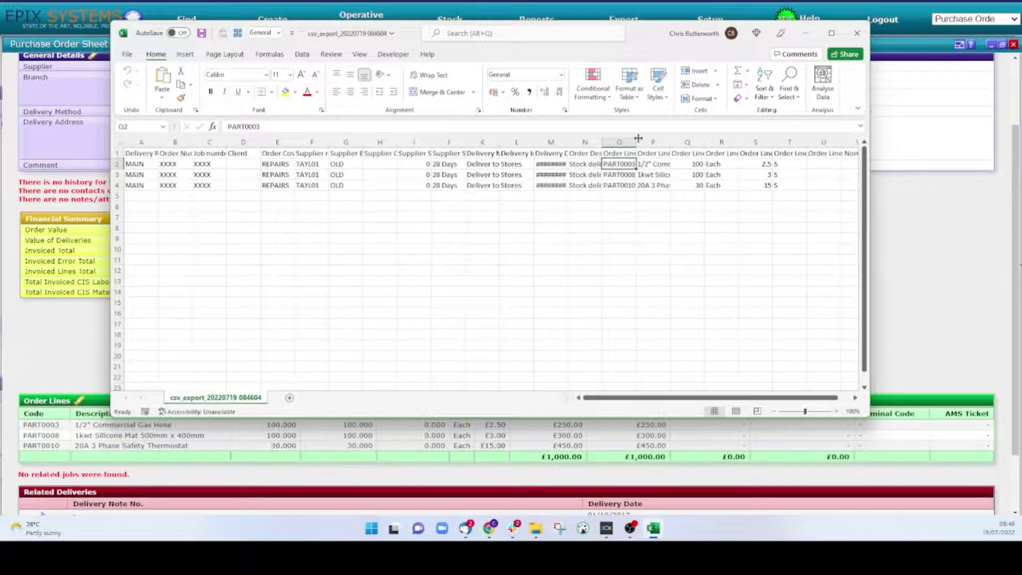
pyautogui.doubleClick(636, 142)
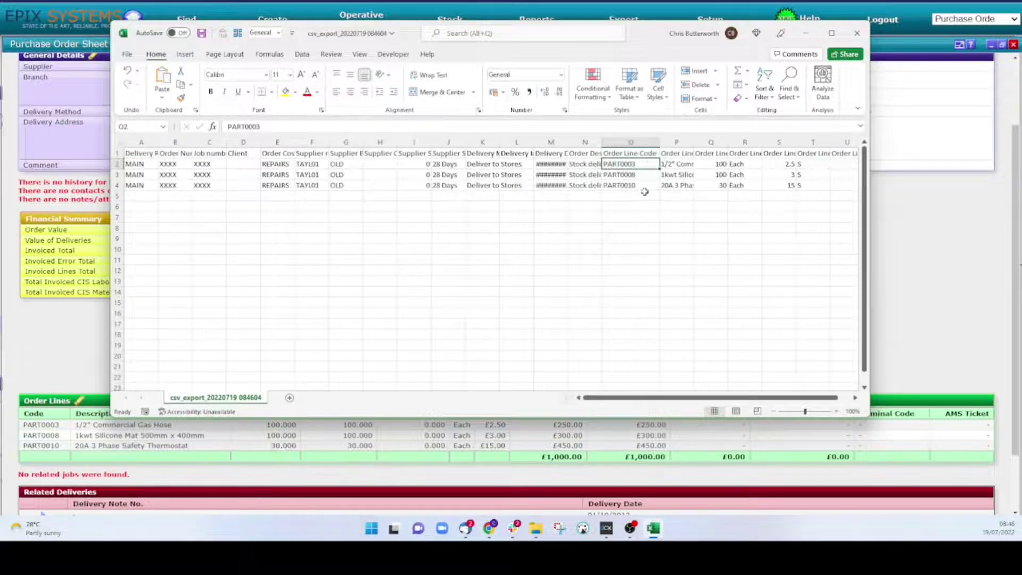
pyautogui.click(698, 152)
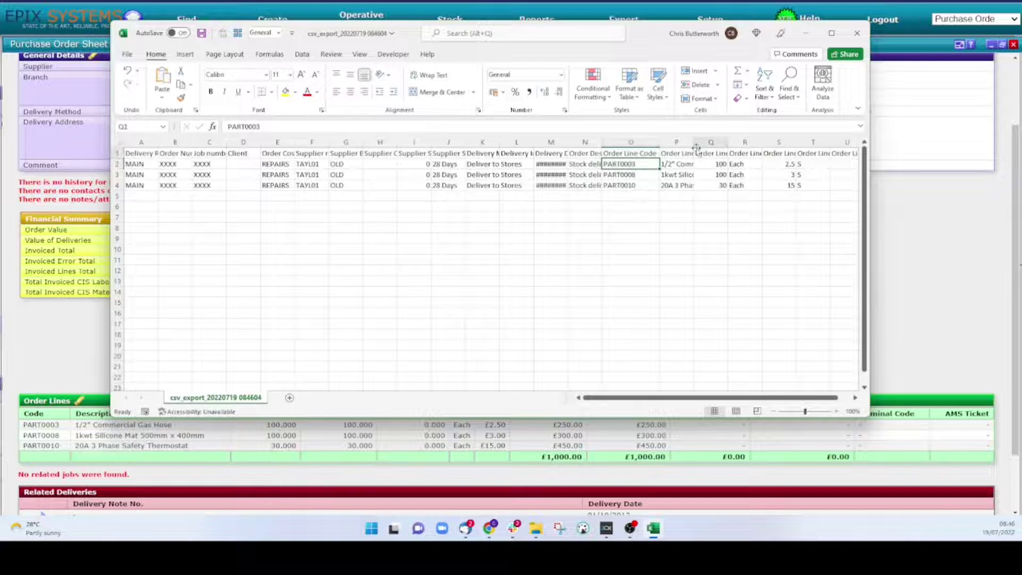
pyautogui.doubleClick(694, 142)
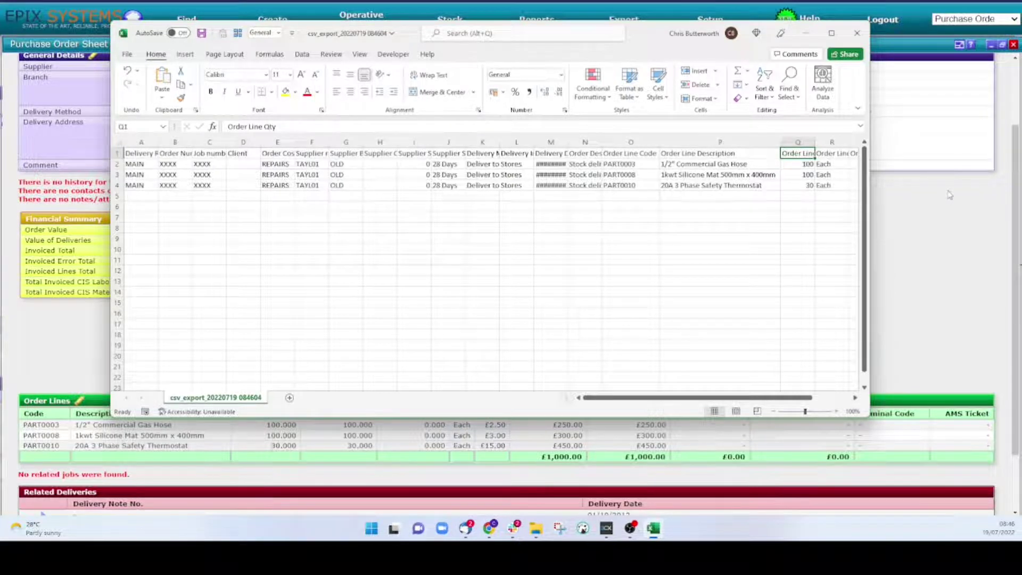
pyautogui.click(906, 202)
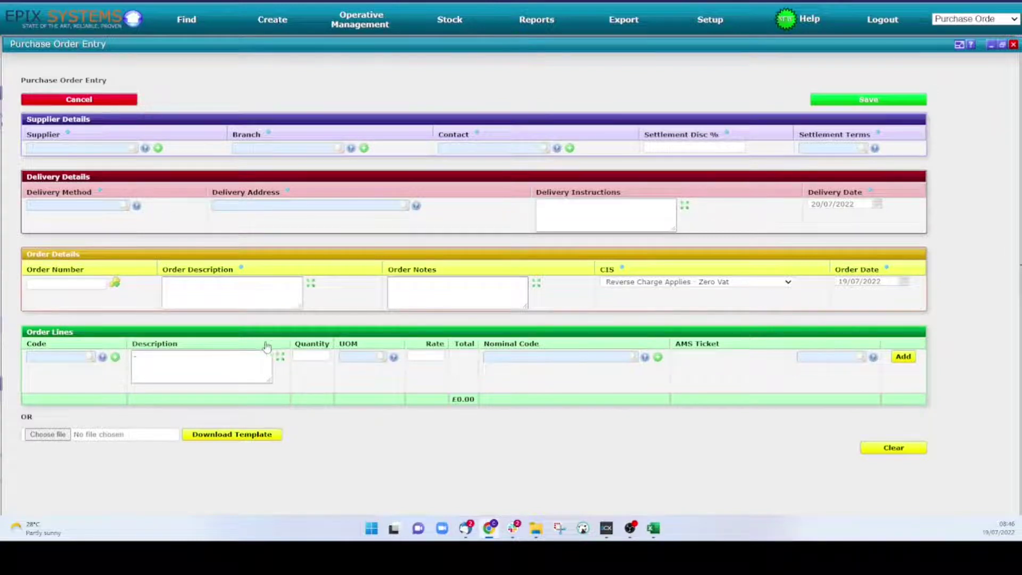
pyautogui.click(246, 435)
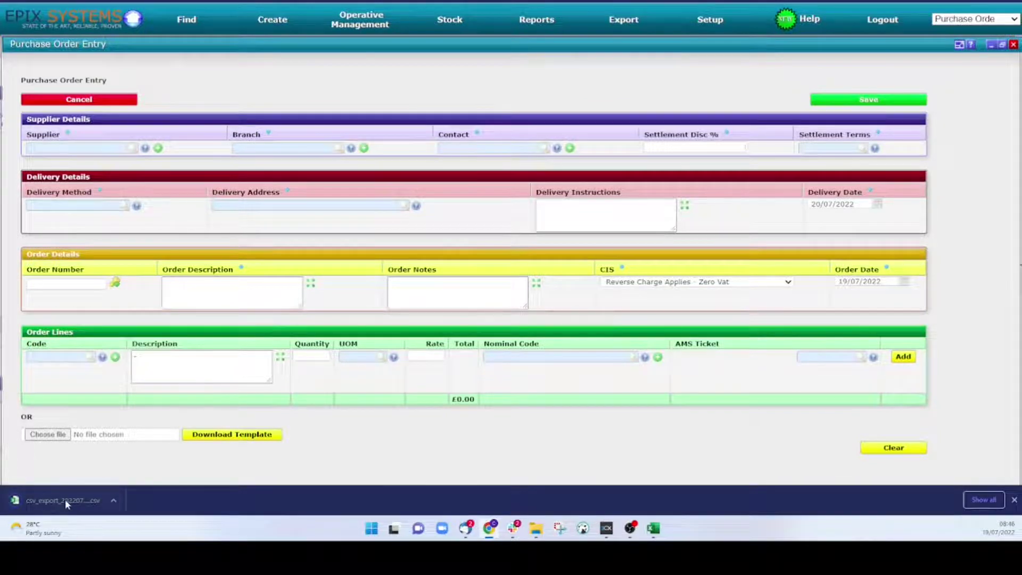
pyautogui.click(64, 500)
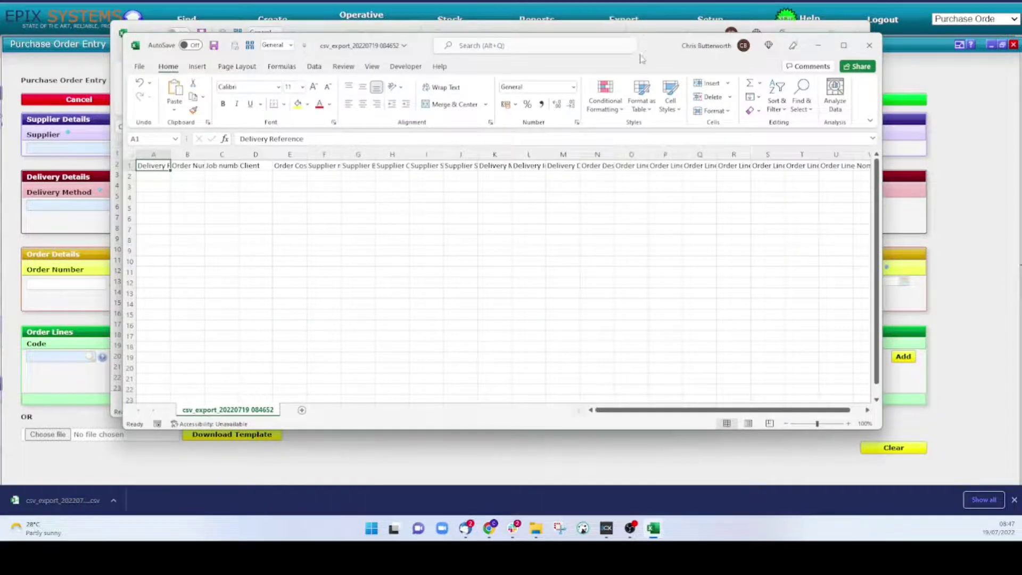
# Move the blank template aside to compare it with the export, then close the template.
pyautogui.moveTo(641, 58); pyautogui.dragTo(643, 227)
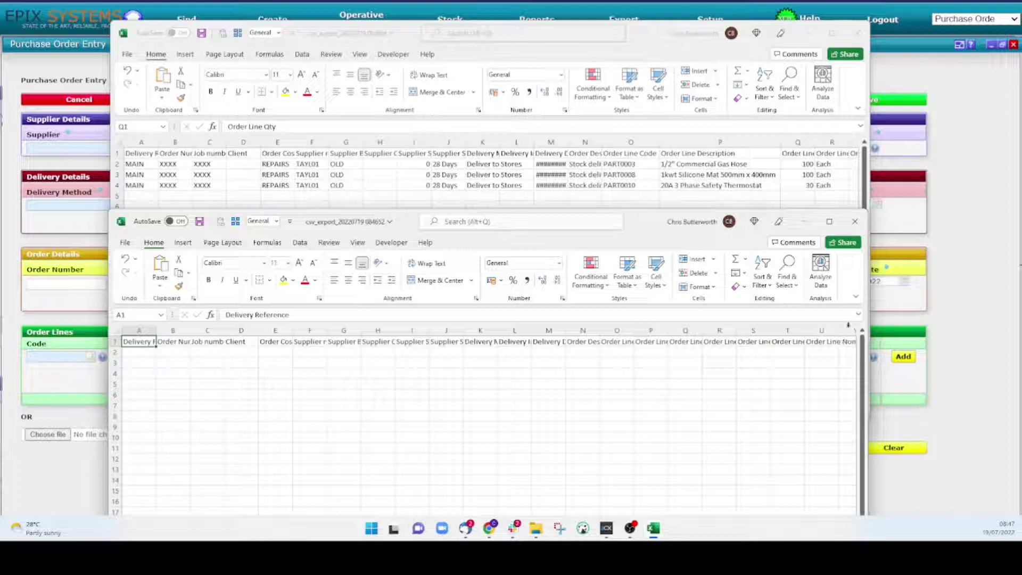
pyautogui.click(854, 221)
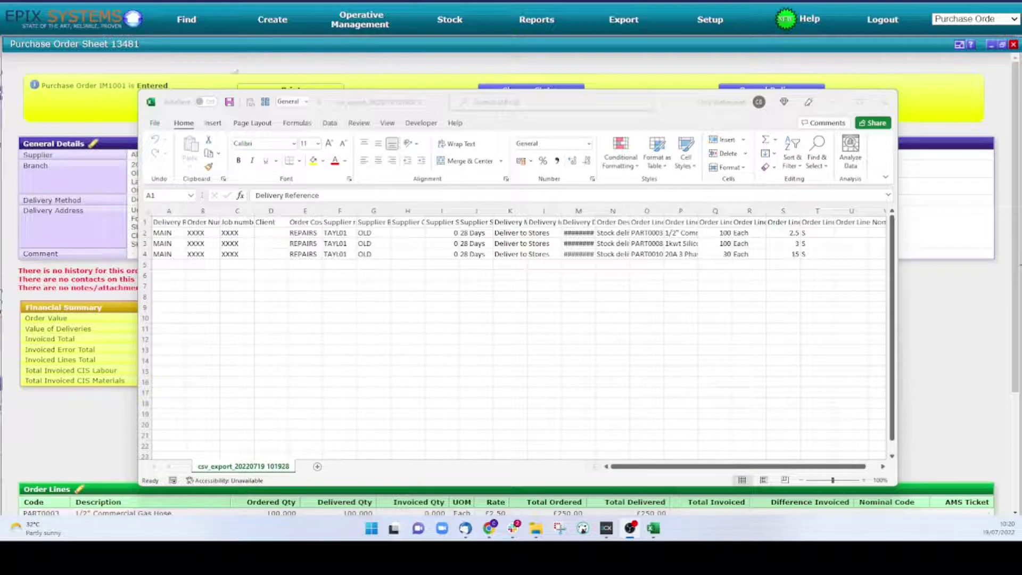
pyautogui.click(268, 26)
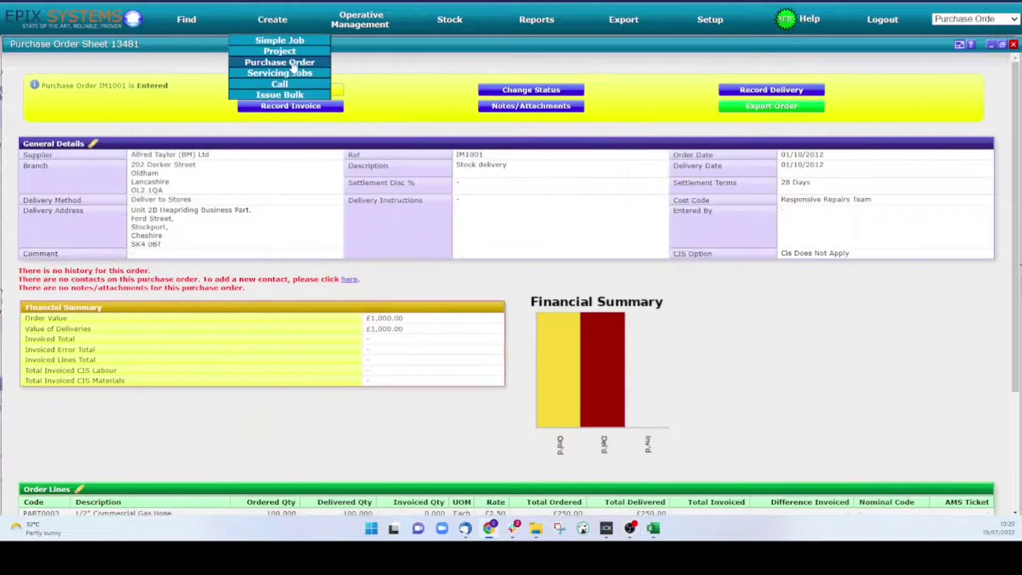
pyautogui.click(293, 64)
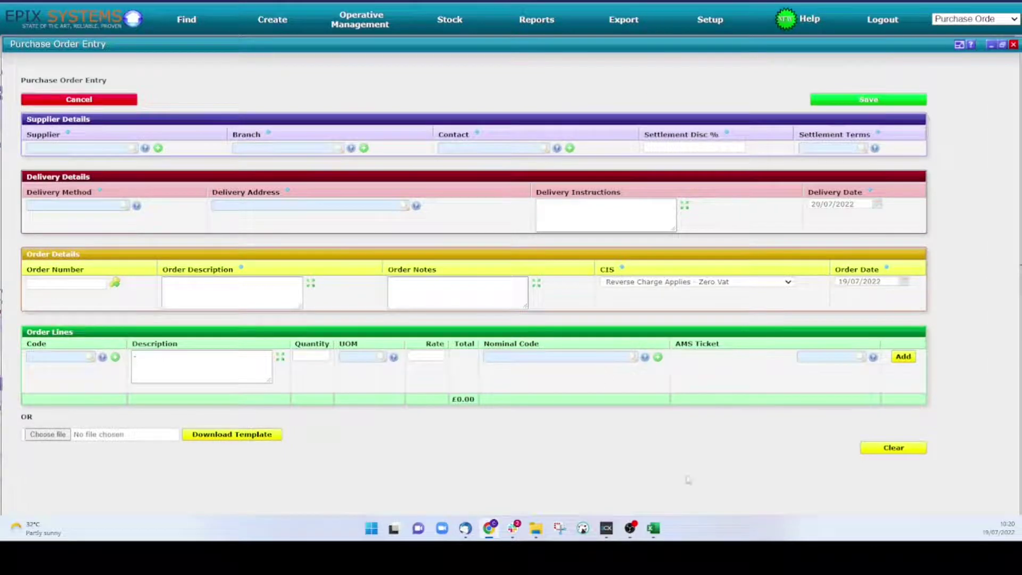
pyautogui.click(653, 528)
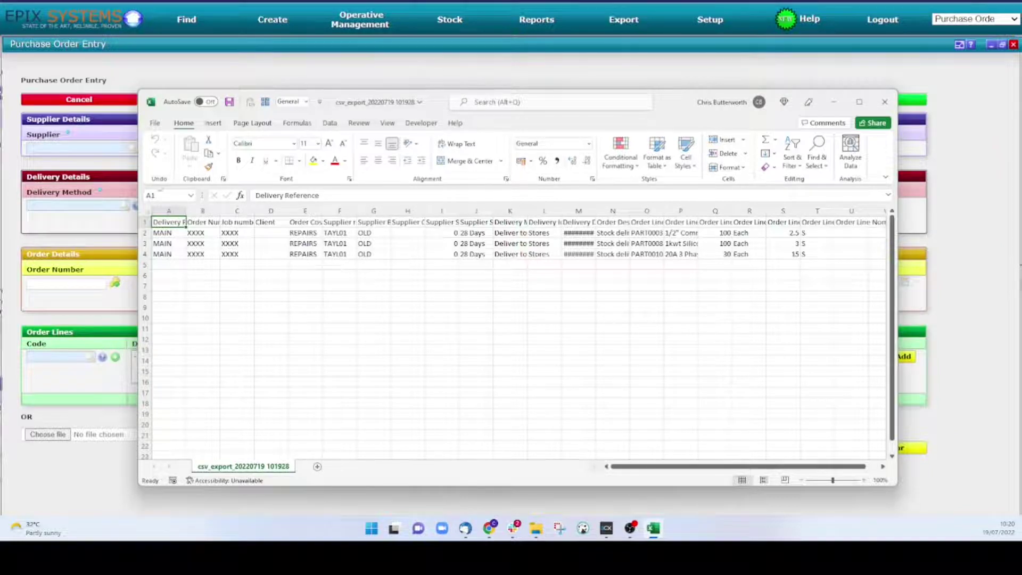
# Autofit columns A (Delivery Reference) and K (Delivery Method) and move Excel beside the form.
pyautogui.doubleClick(187, 214)
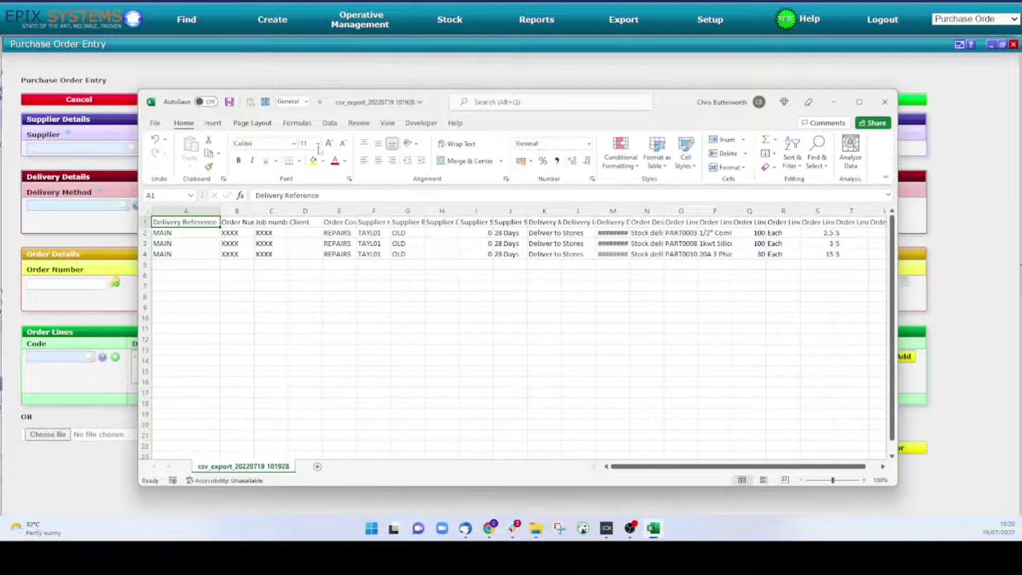
pyautogui.moveTo(670, 116); pyautogui.dragTo(942, 115)
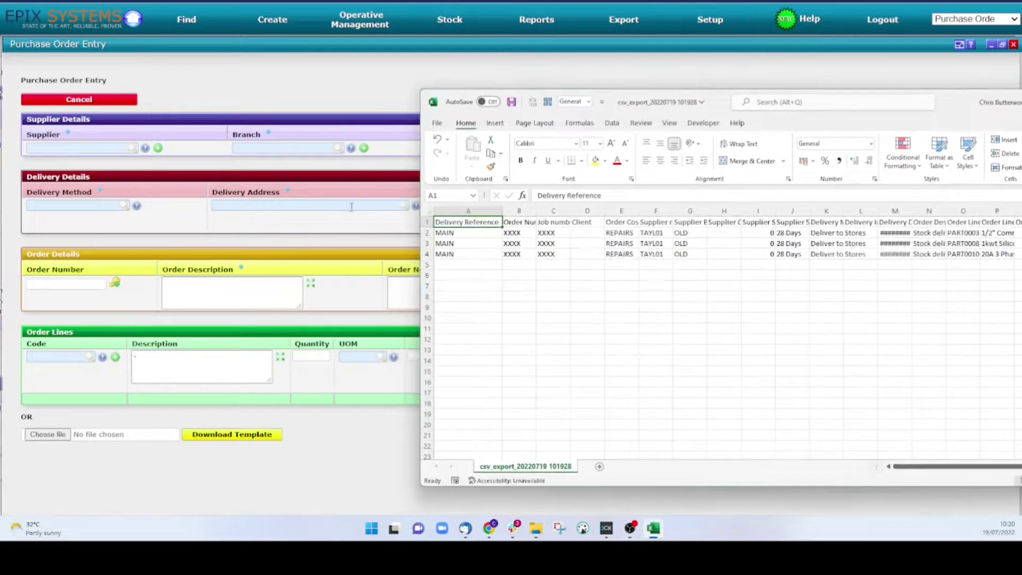
pyautogui.click(850, 211)
pyautogui.doubleClick(844, 211)
pyautogui.click(852, 224)
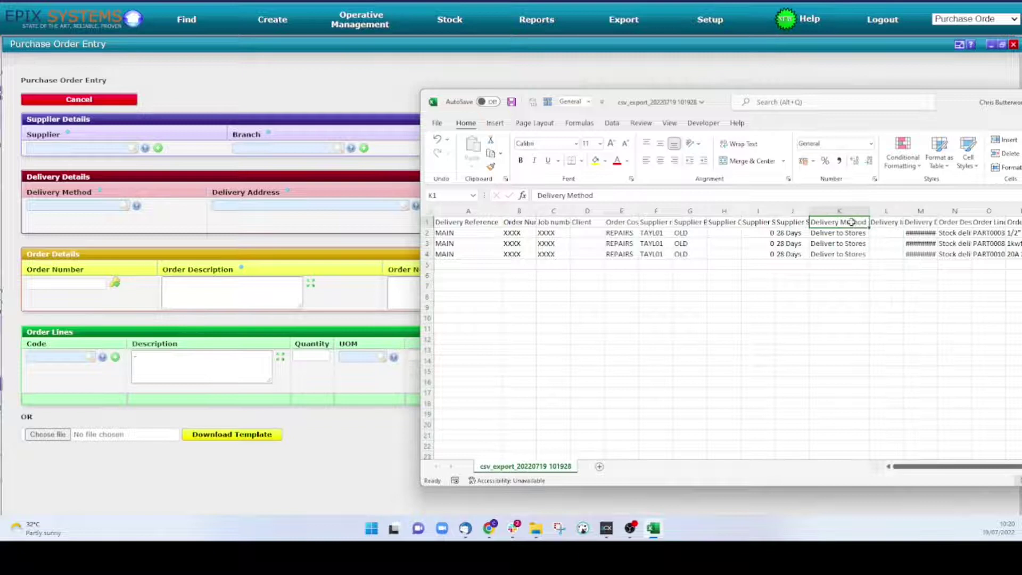
pyautogui.moveTo(853, 230)
pyautogui.mouseDown()
pyautogui.moveTo(855, 252)
pyautogui.moveTo(855, 244)
pyautogui.mouseUp()
pyautogui.click(854, 233)
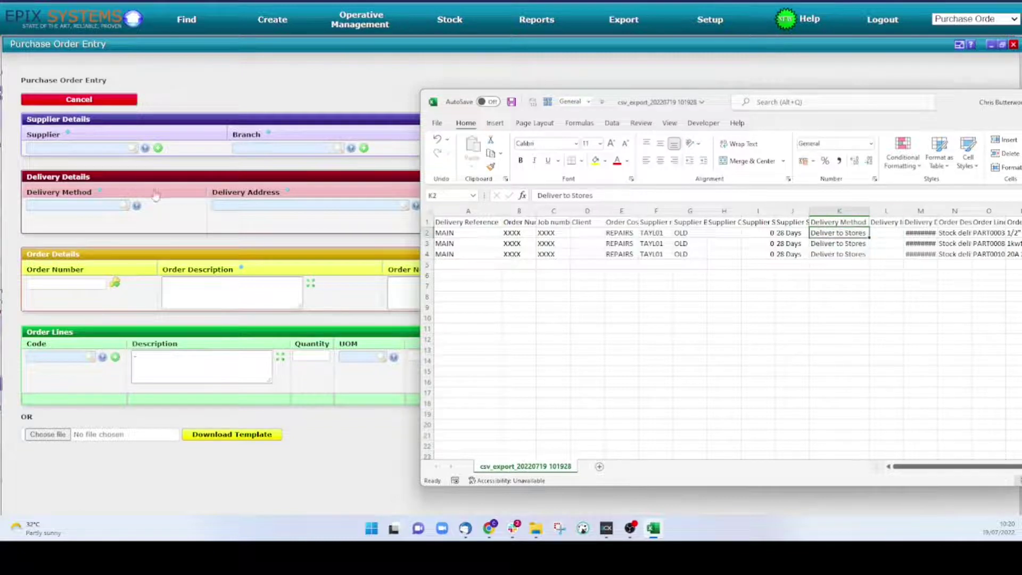
# Set the delivery method to Deliver to Stores and open the Delivery Address lookup.
pyautogui.click(138, 206)
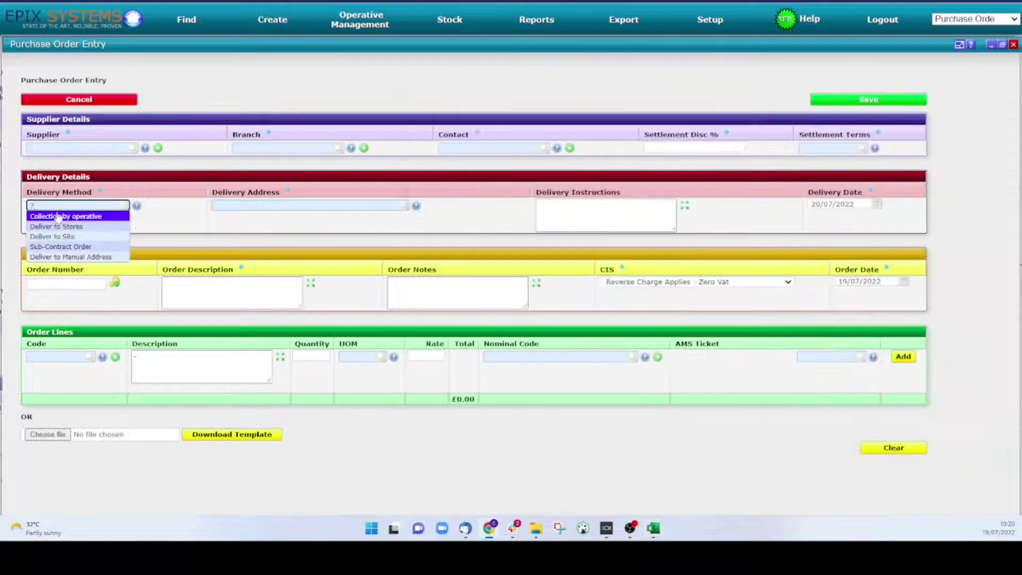
pyautogui.click(79, 227)
pyautogui.press('Tab')
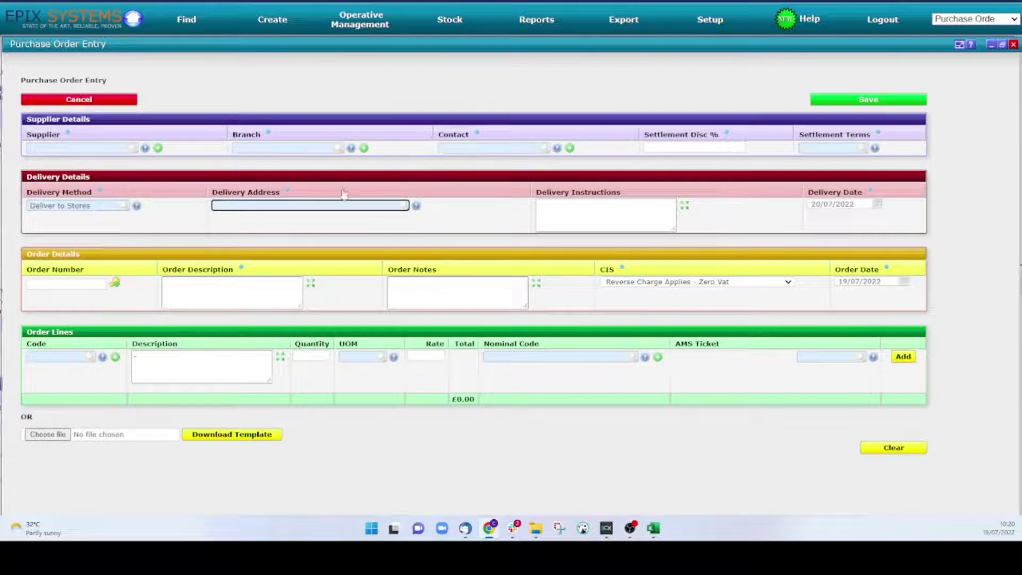
pyautogui.click(416, 206)
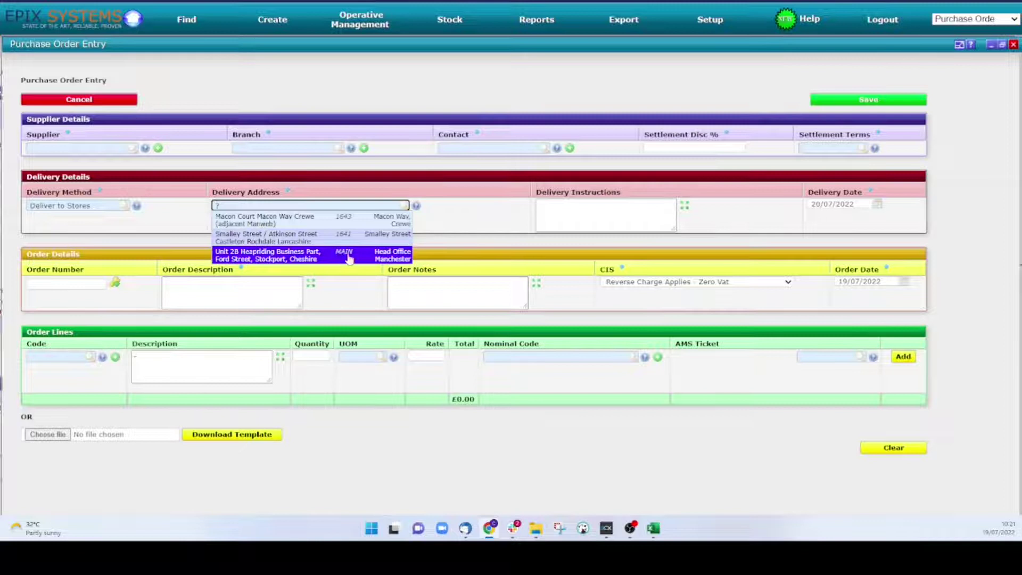
pyautogui.click(654, 529)
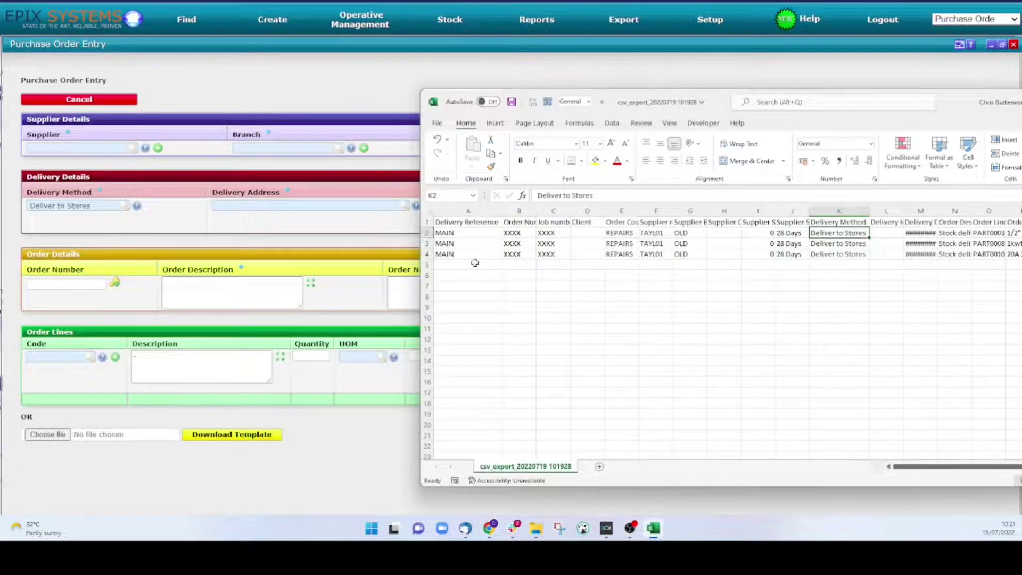
# Check the spreadsheet's Delivery Reference and Order Number columns, then generate an order number on the form.
pyautogui.moveTo(481, 233); pyautogui.dragTo(484, 250)
pyautogui.click(526, 223)
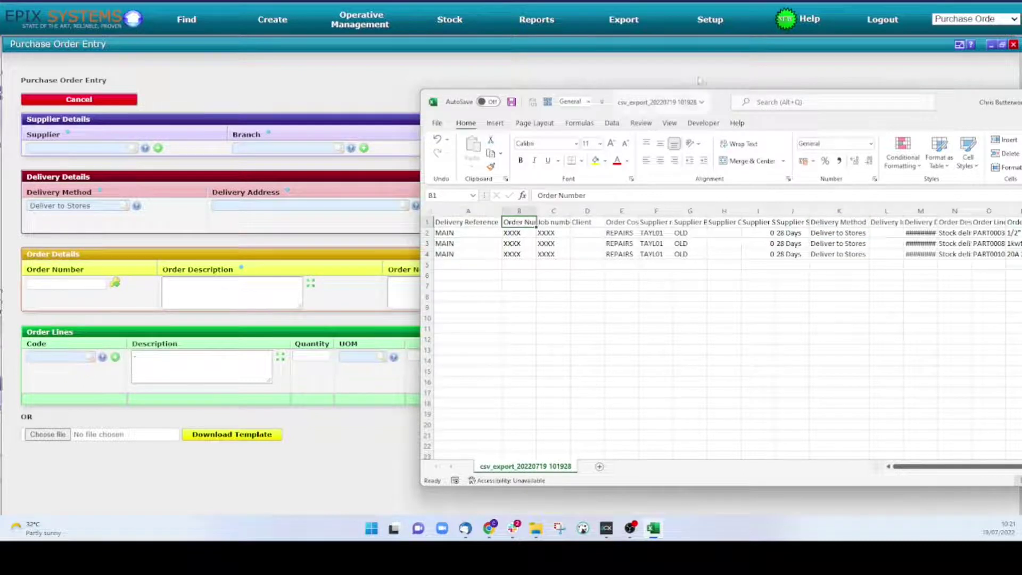
pyautogui.click(115, 287)
pyautogui.click(116, 286)
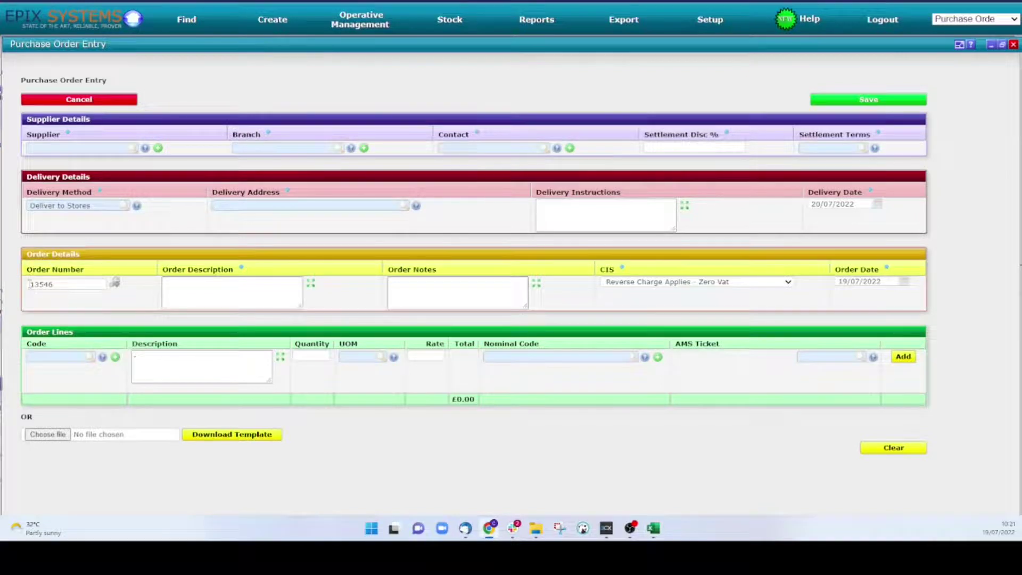
# Enter order number 13546 in B2 and copy it into B3:B4.
pyautogui.click(654, 527)
pyautogui.click(522, 233)
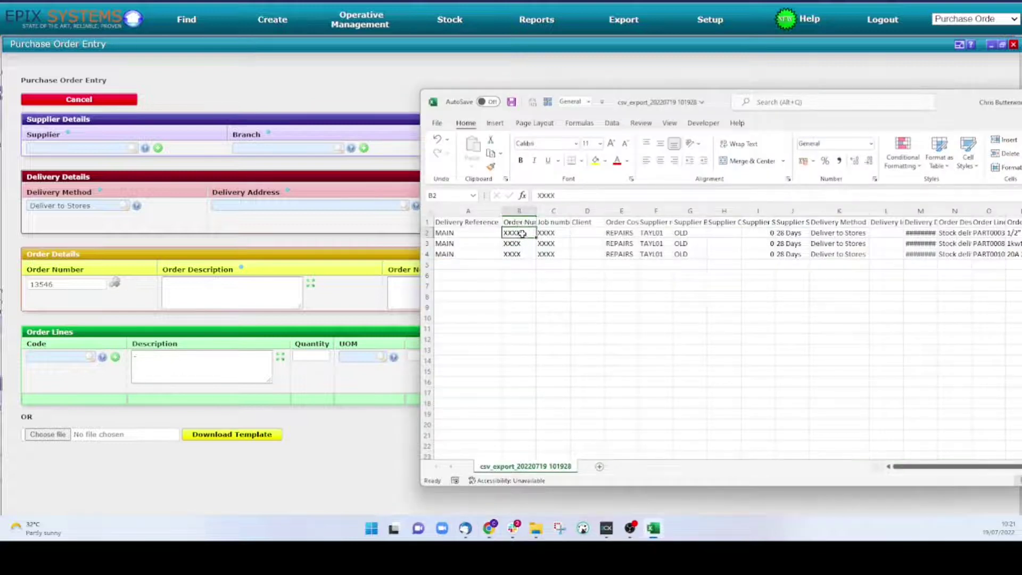
pyautogui.write('135')
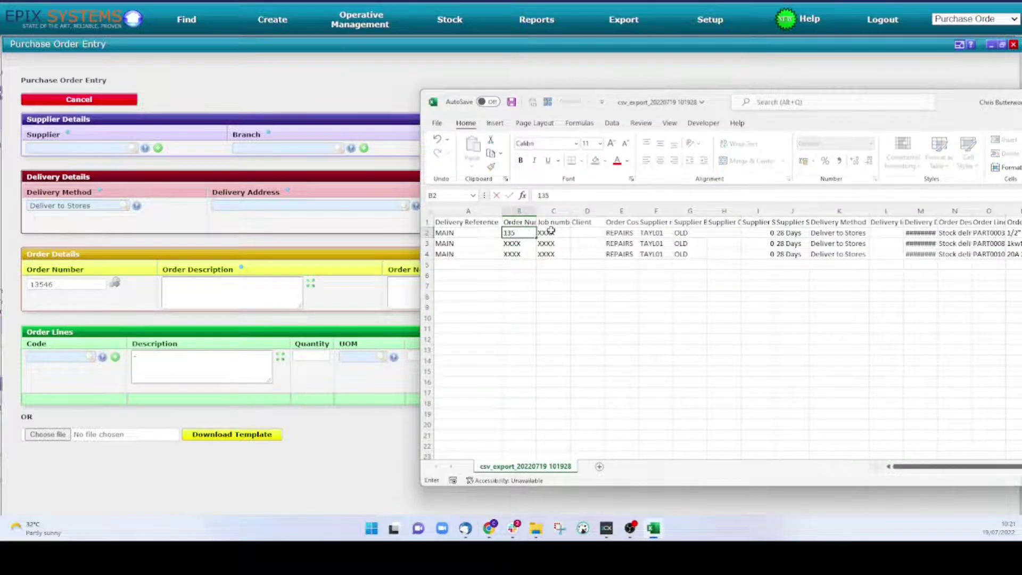
pyautogui.write('46')
pyautogui.press('Return')
pyautogui.press('Up')
pyautogui.hotkey('ctrl', 'c')
pyautogui.moveTo(528, 243); pyautogui.dragTo(528, 254)
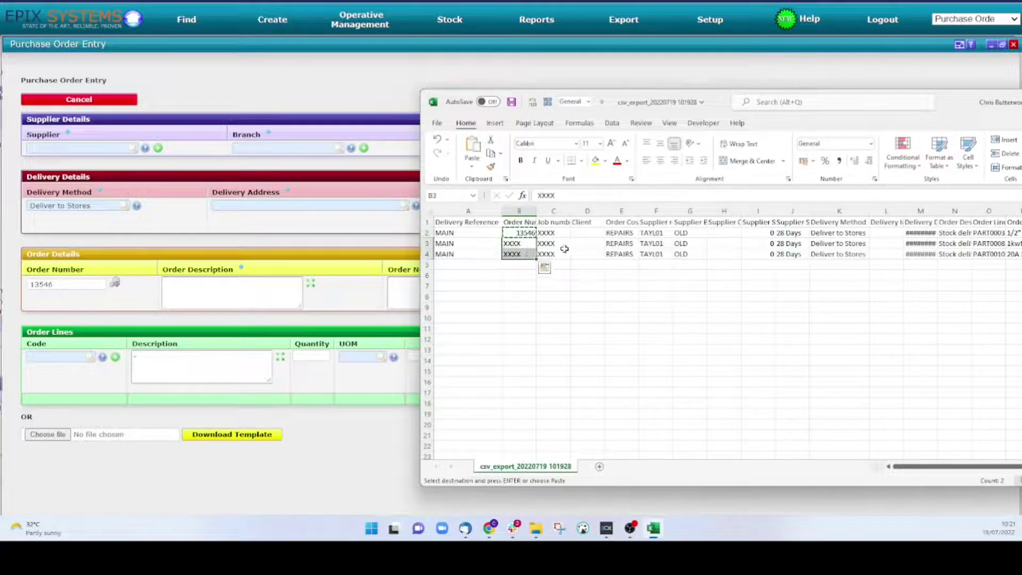
pyautogui.hotkey('ctrl', 'v')
# Autofit the Job number column C and minimize Excel back to the order form.
pyautogui.click(553, 233)
pyautogui.doubleClick(569, 211)
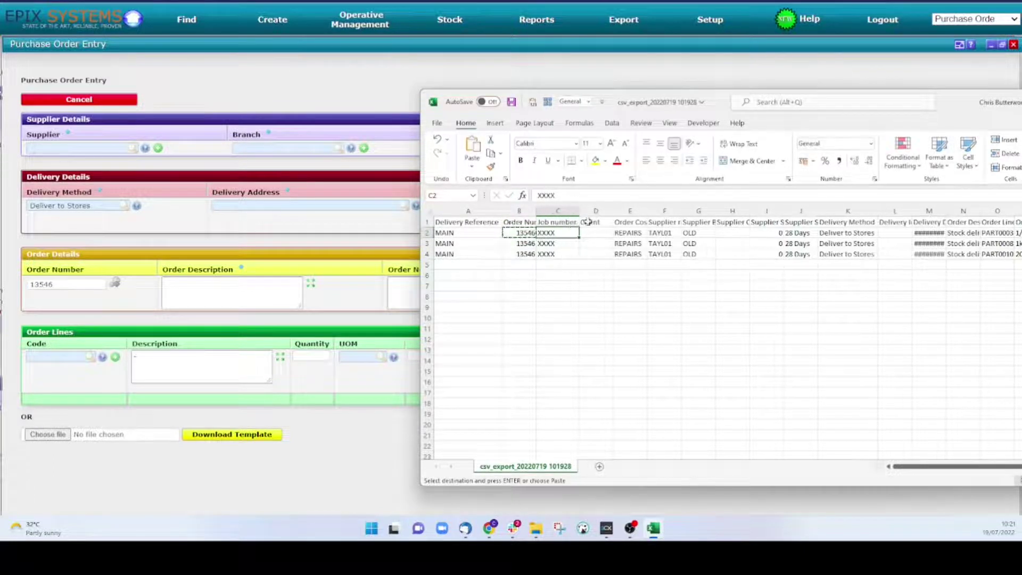
pyautogui.click(569, 222)
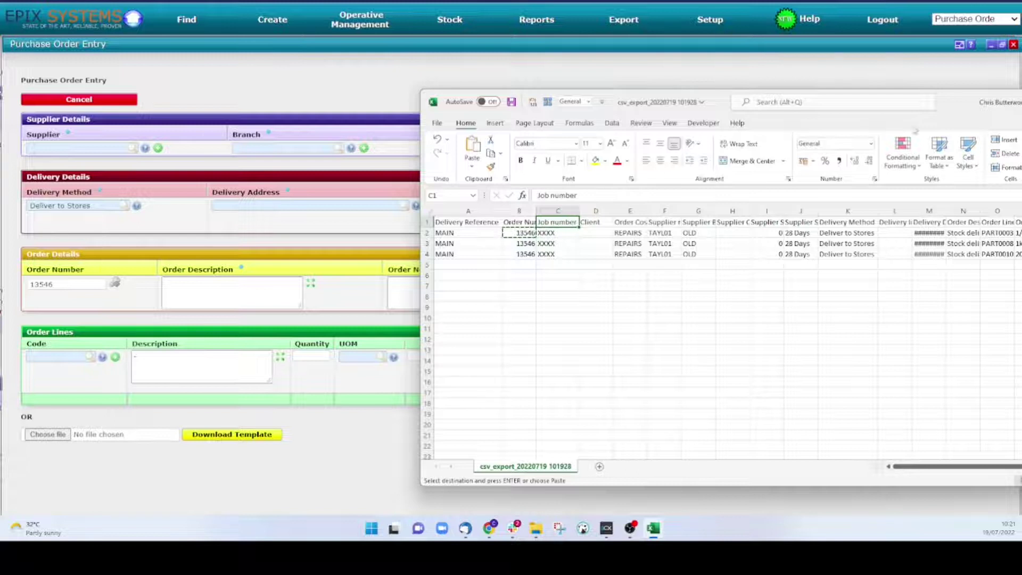
pyautogui.moveTo(956, 108); pyautogui.dragTo(645, 43)
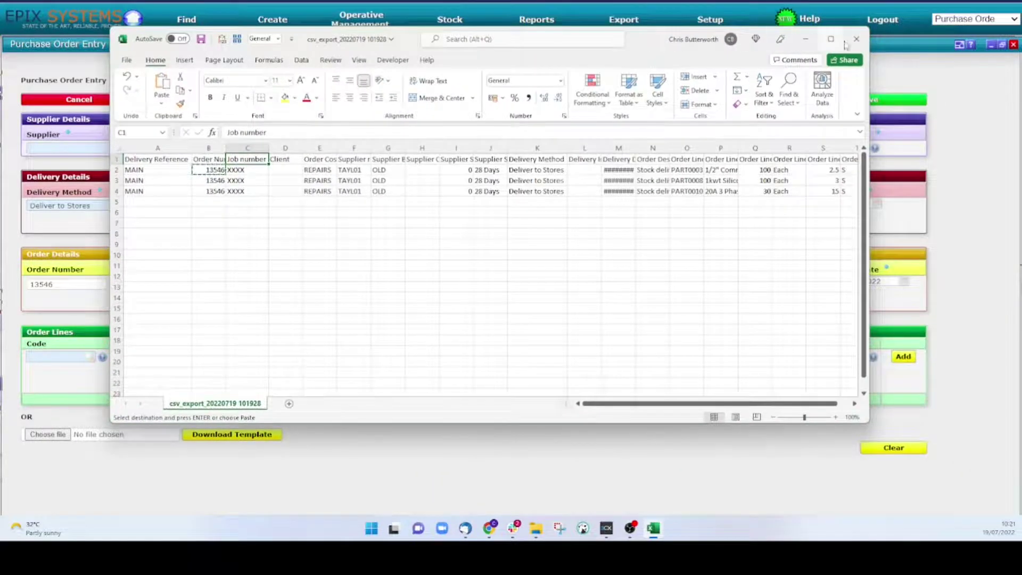
pyautogui.click(805, 36)
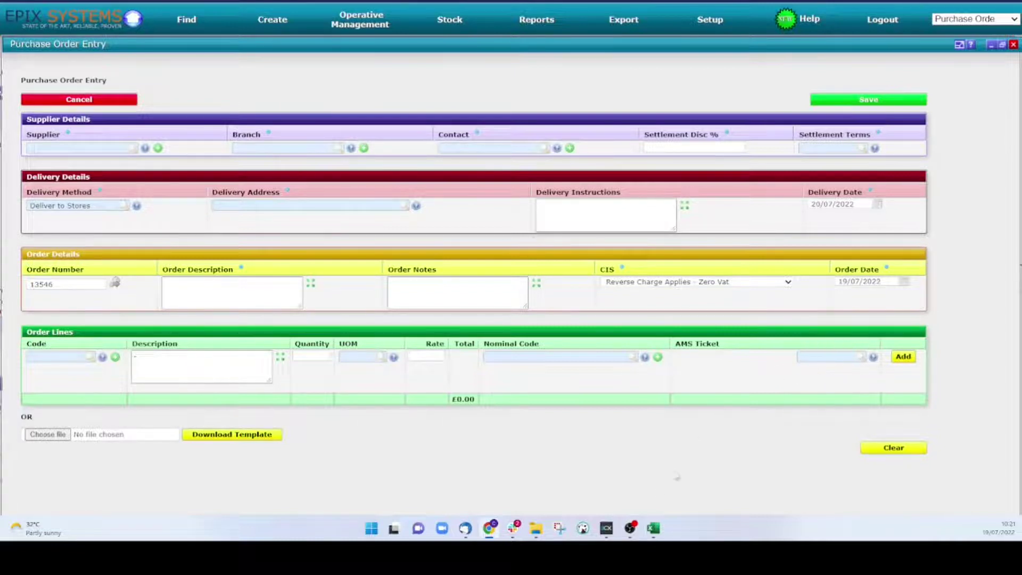
# Clear the placeholder job numbers in C2:C4.
pyautogui.click(654, 527)
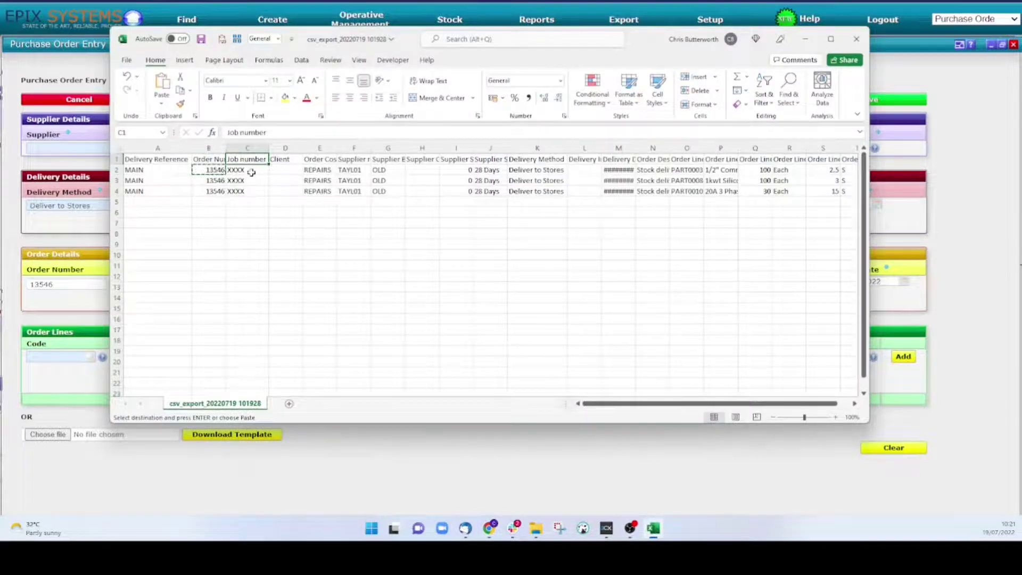
pyautogui.moveTo(247, 169); pyautogui.dragTo(255, 192)
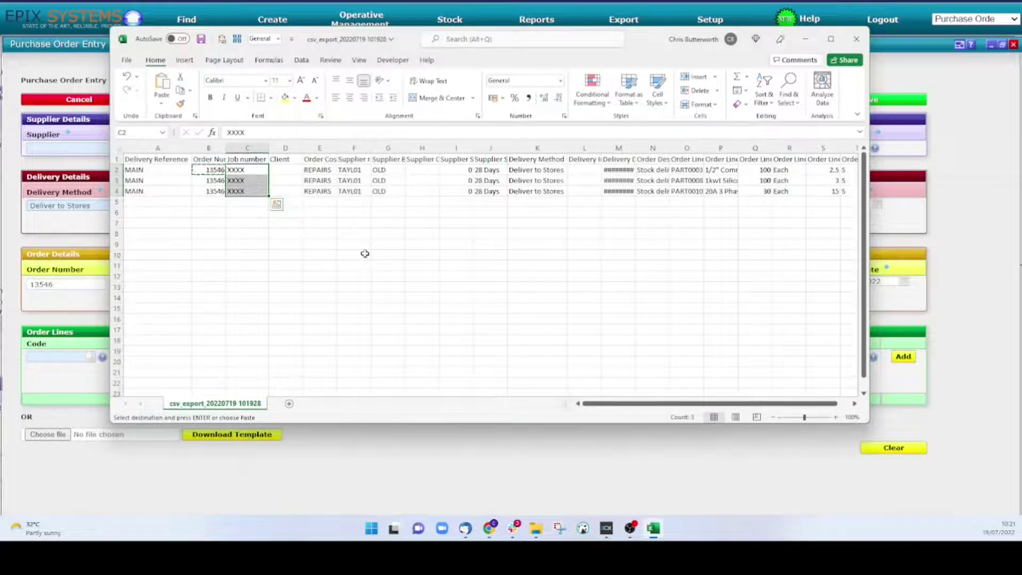
pyautogui.press('Delete')
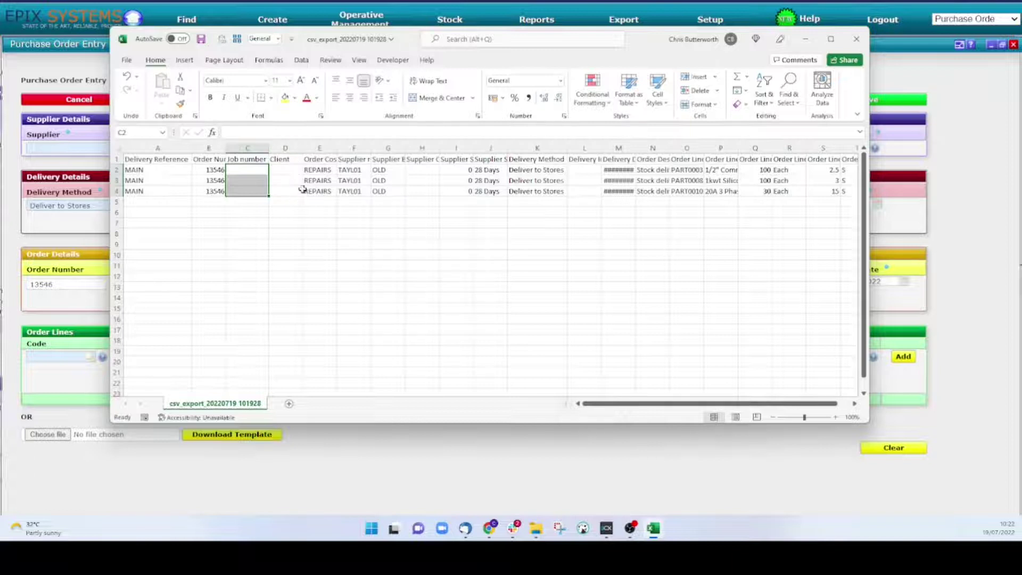
# Autofit the Order Cost Code, Supplier reference and Supplier Branch columns, then minimize Excel.
pyautogui.doubleClick(336, 150)
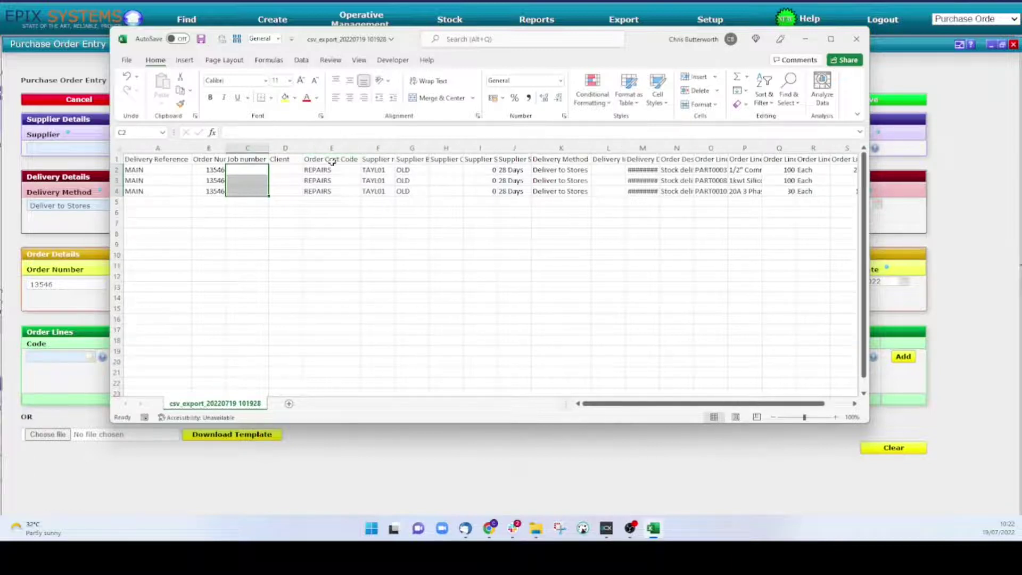
pyautogui.click(331, 159)
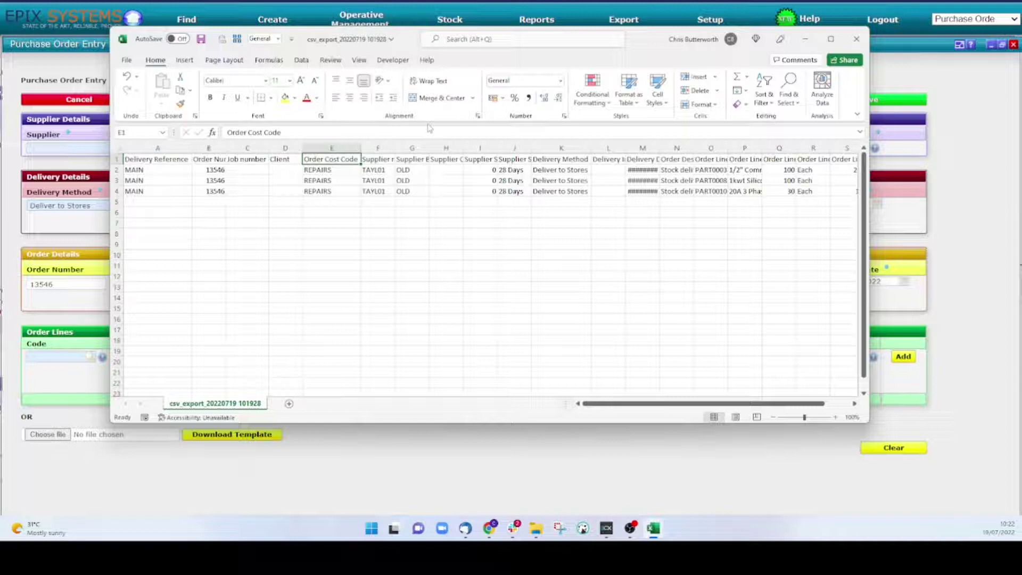
pyautogui.doubleClick(395, 148)
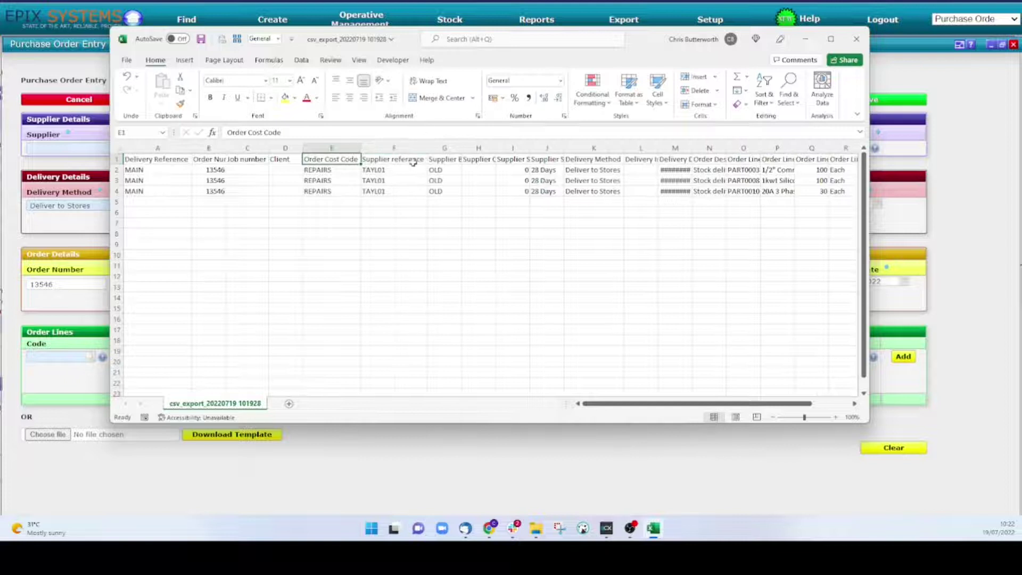
pyautogui.doubleClick(461, 148)
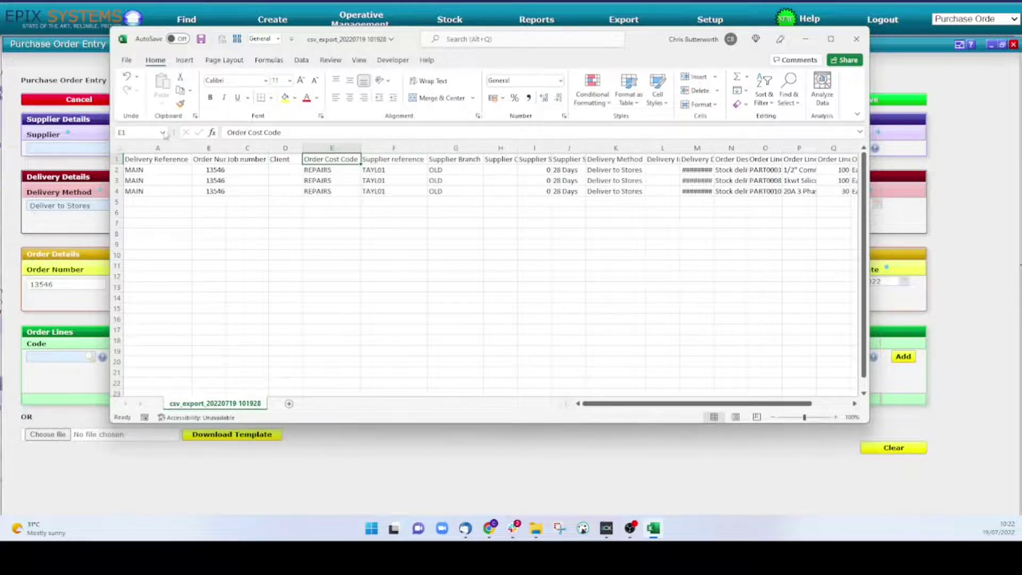
pyautogui.click(85, 74)
# Search the supplier by name, select the matching Ltd company, and choose branch OLD.
pyautogui.click(105, 147)
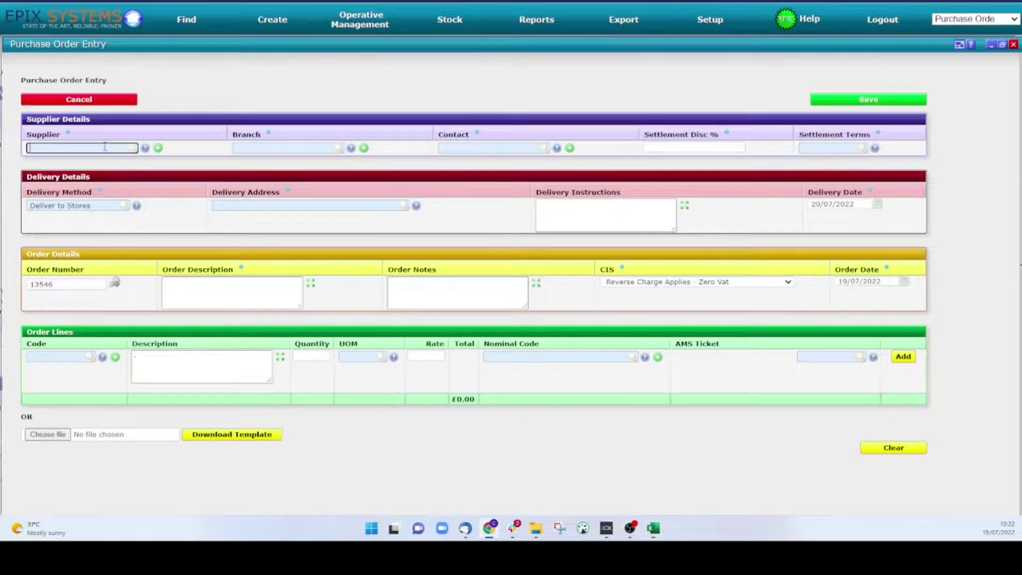
pyautogui.write('taylor')
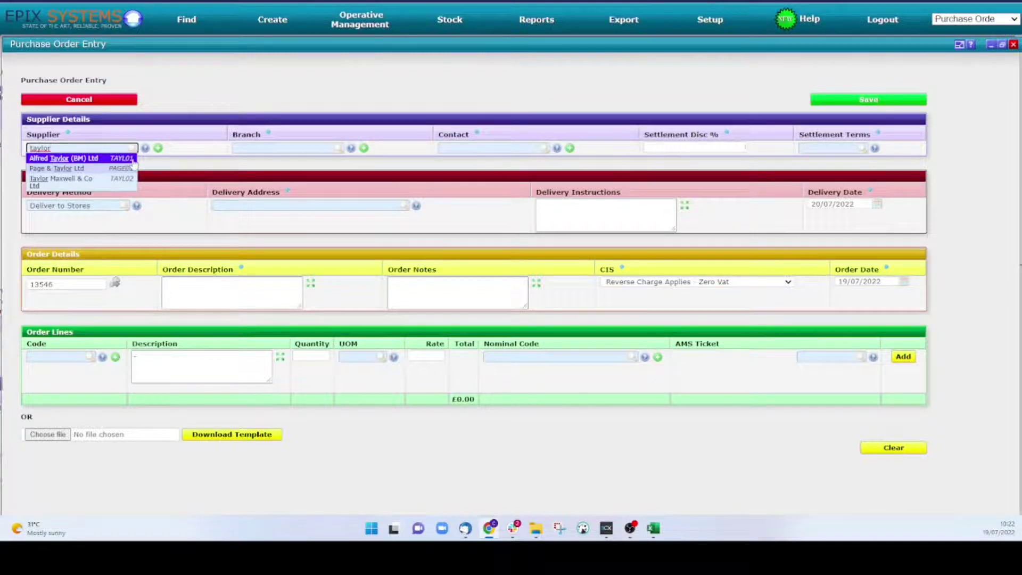
pyautogui.click(132, 160)
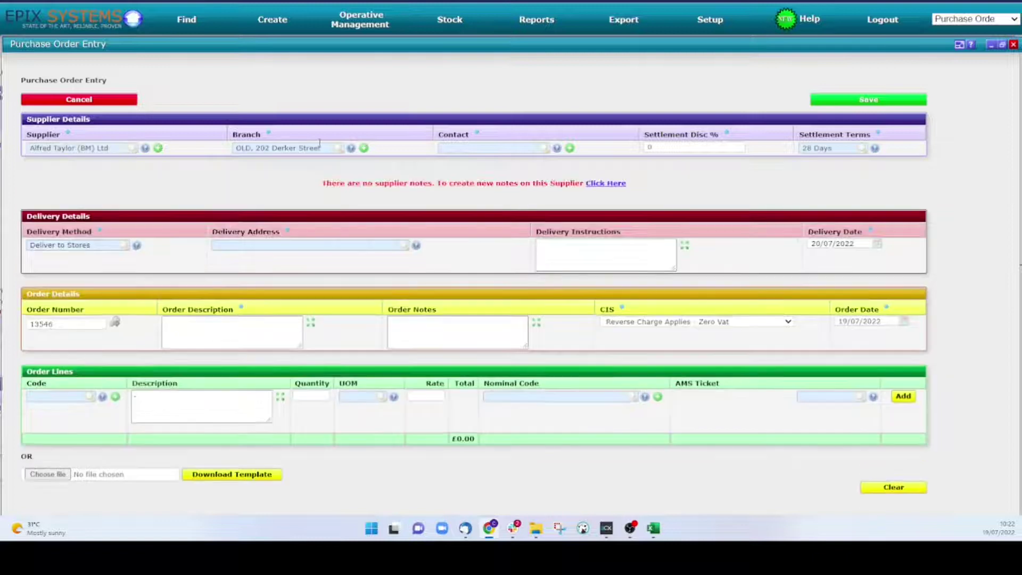
pyautogui.click(341, 148)
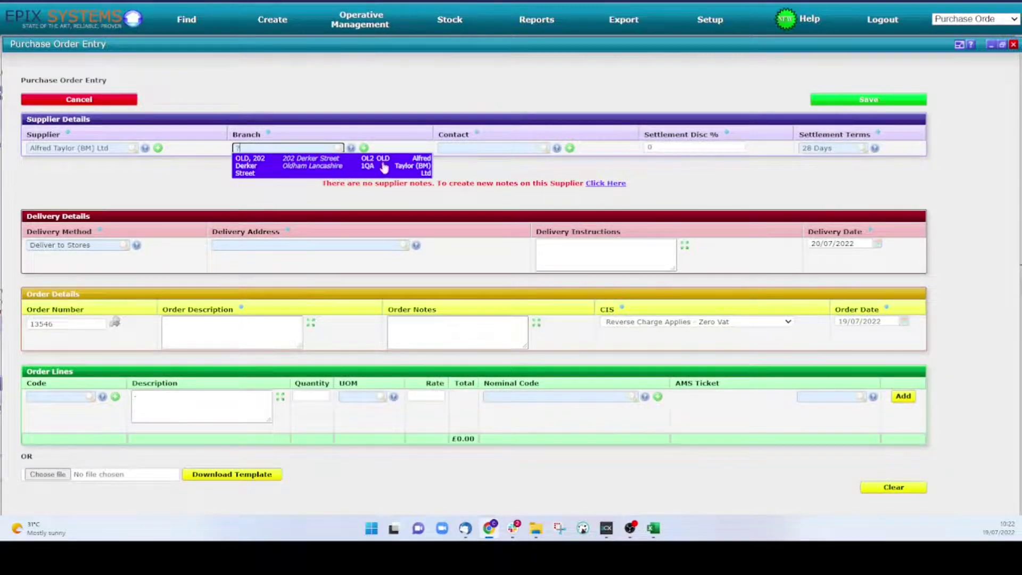
pyautogui.click(350, 168)
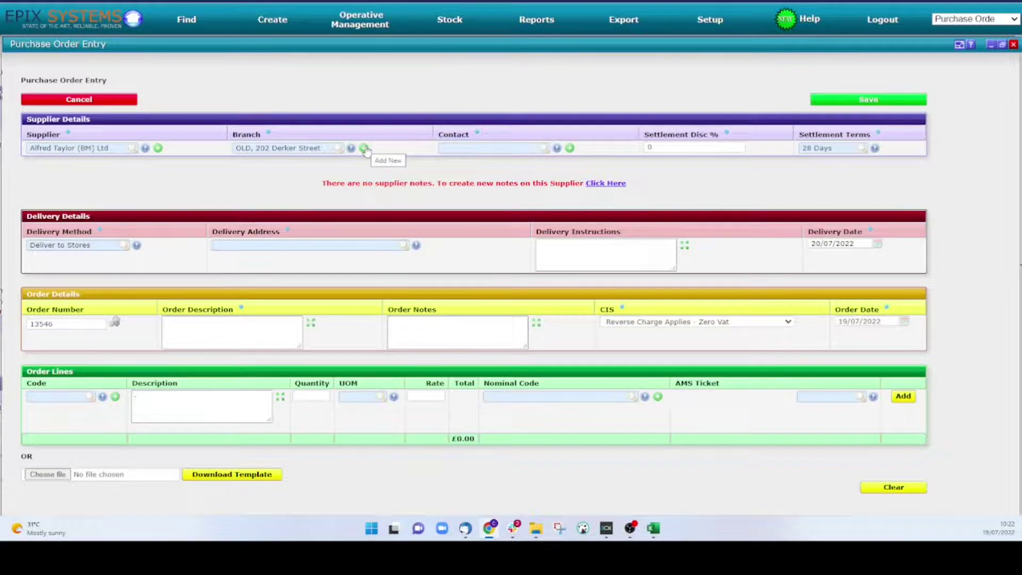
pyautogui.click(364, 149)
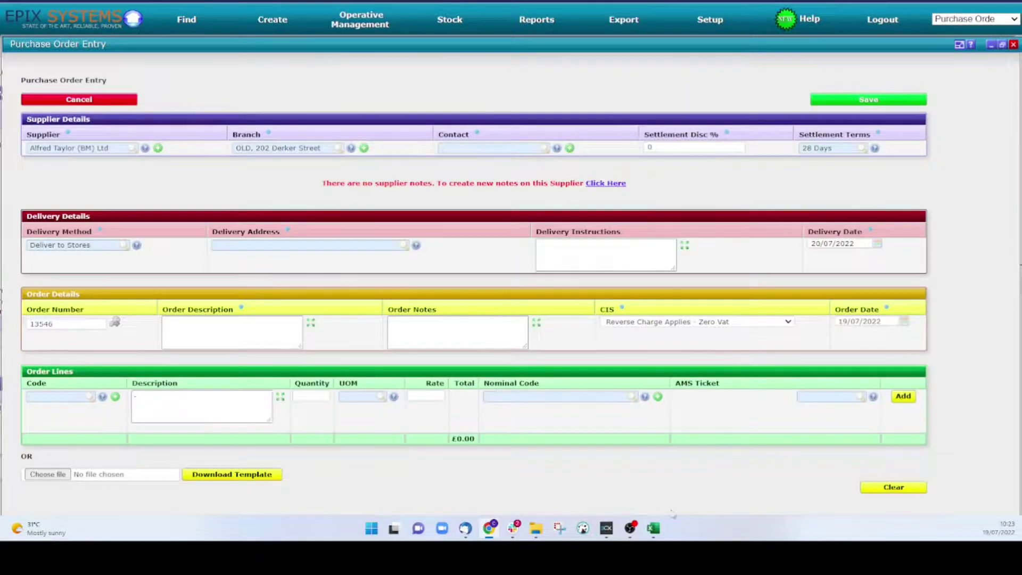
# Autofit Excel columns H, I and J so Supplier Contact and both settlement headers read fully.
pyautogui.click(653, 527)
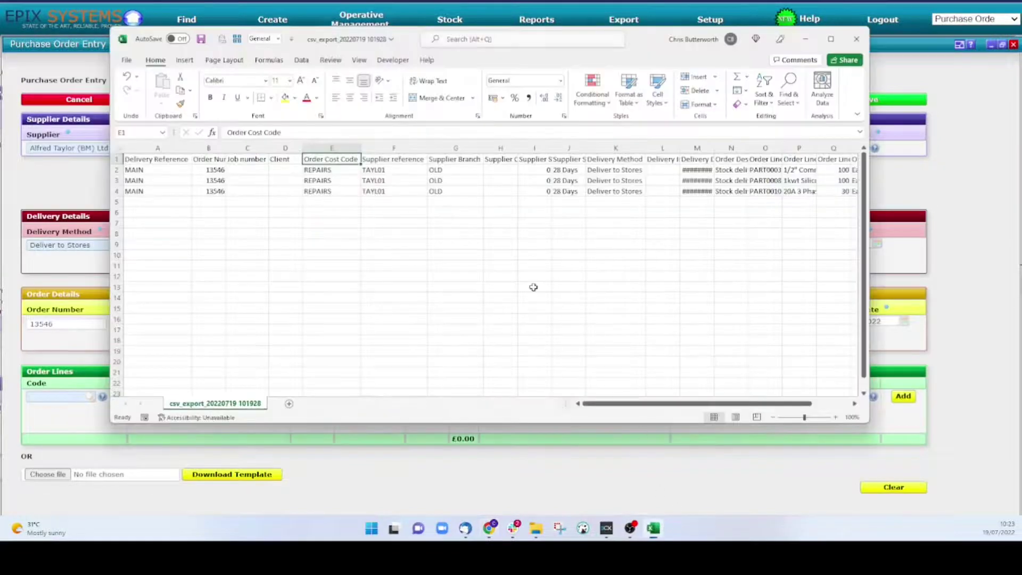
pyautogui.moveTo(392, 172); pyautogui.dragTo(436, 170)
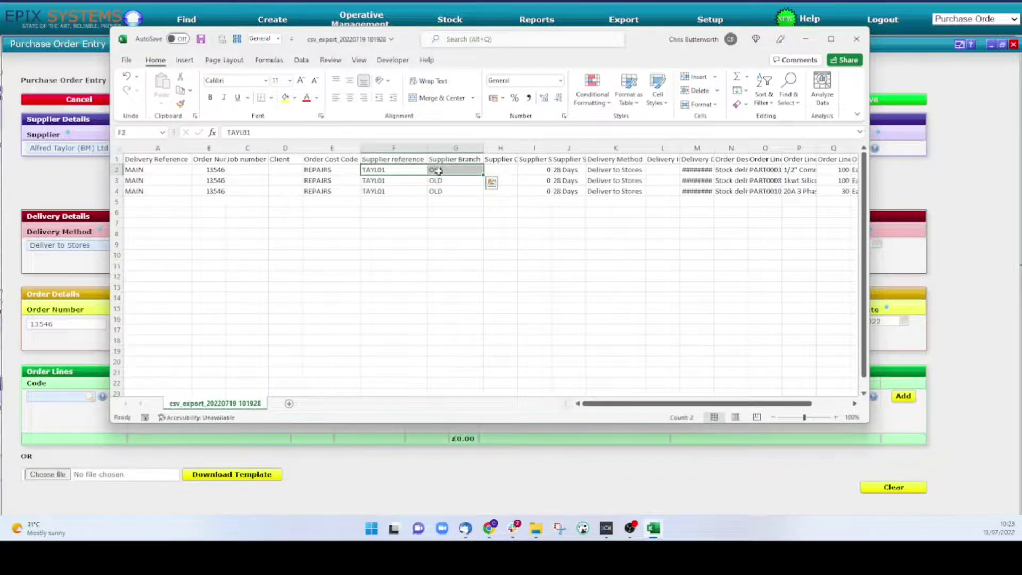
pyautogui.doubleClick(514, 147)
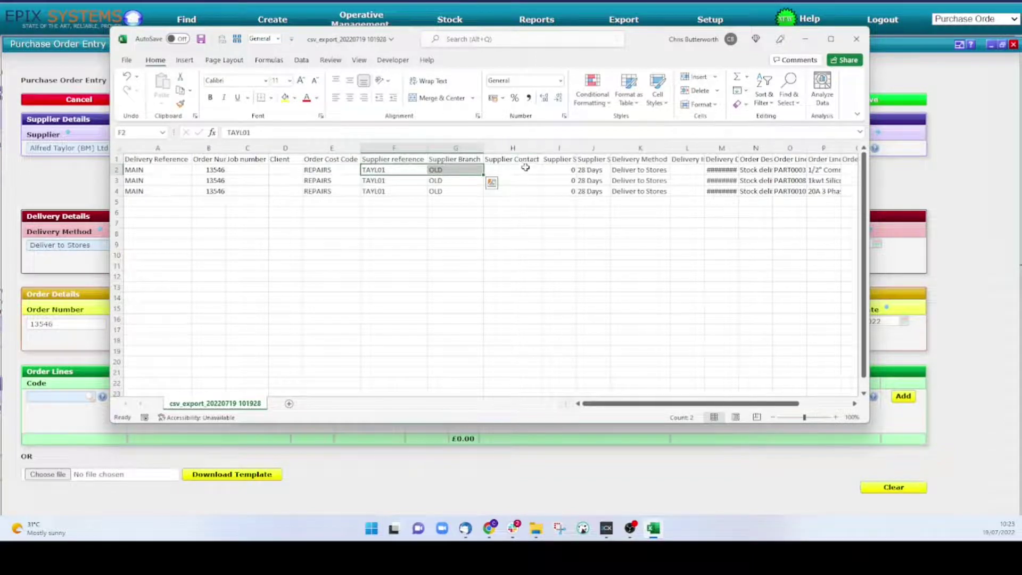
pyautogui.click(531, 169)
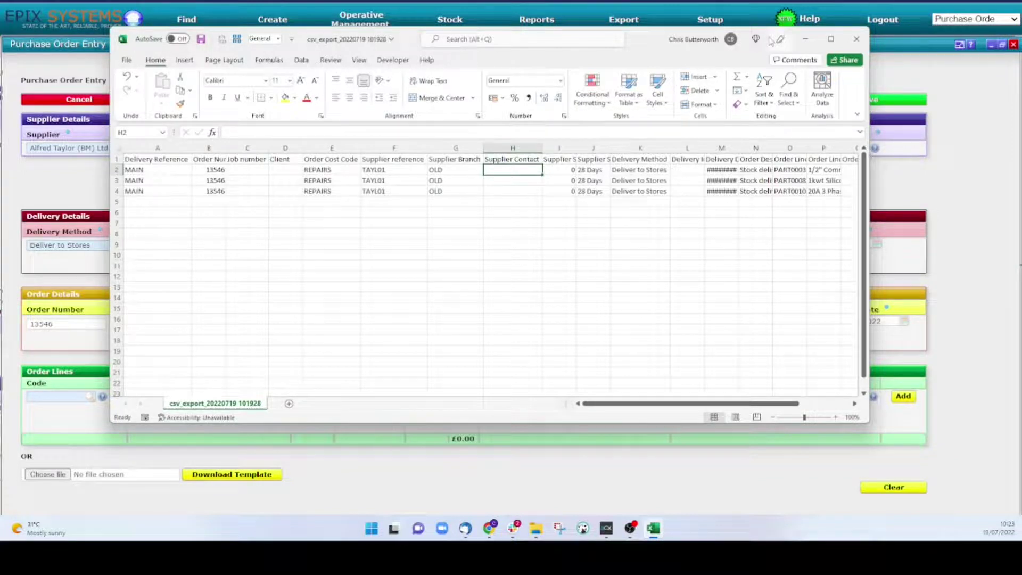
pyautogui.doubleClick(572, 149)
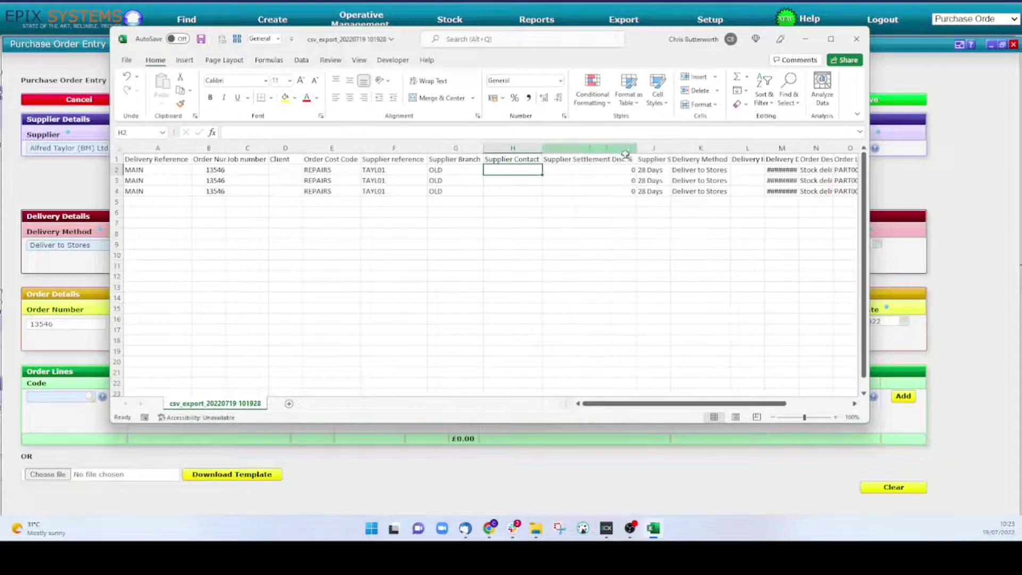
pyautogui.doubleClick(669, 143)
pyautogui.moveTo(611, 159); pyautogui.dragTo(650, 159)
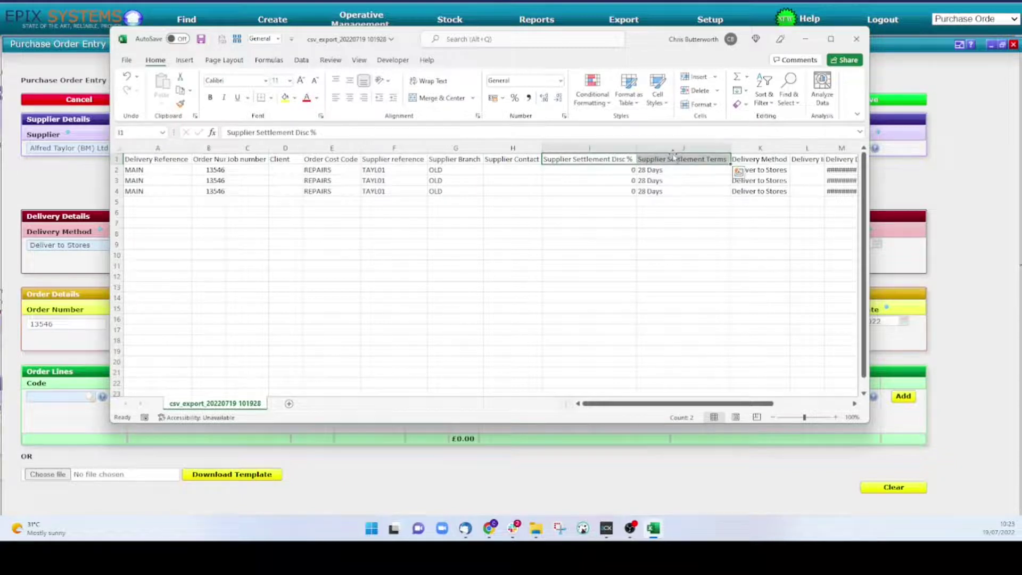
pyautogui.click(954, 189)
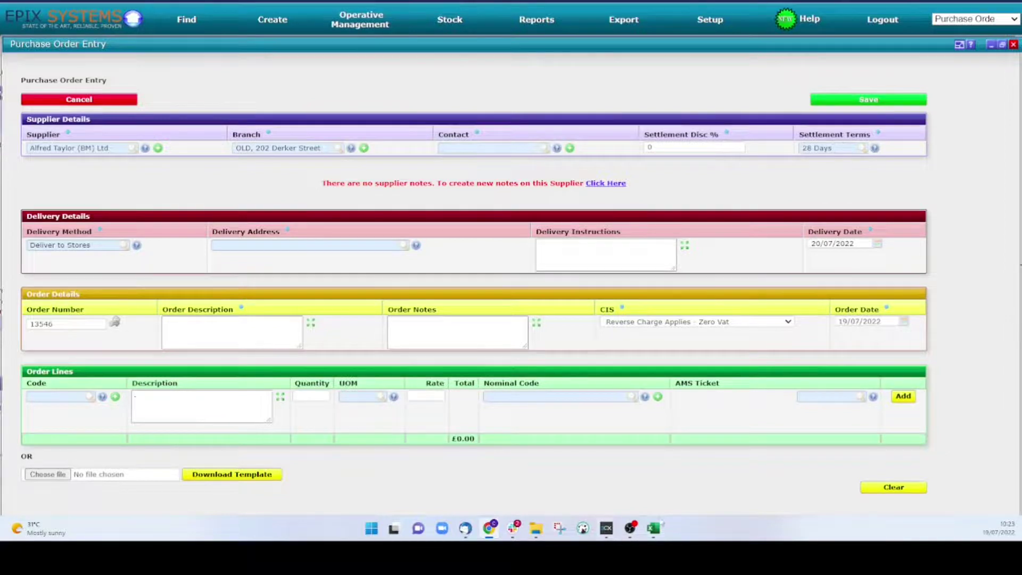
# Autofit Excel columns L and M so Delivery Instructions and Delivery Date read fully.
pyautogui.click(653, 528)
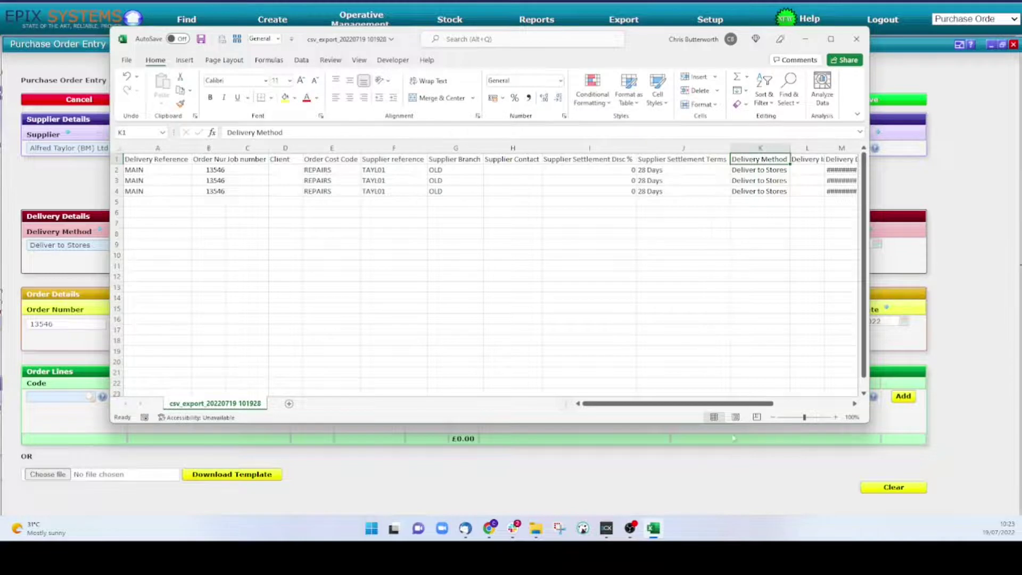
pyautogui.moveTo(755, 403); pyautogui.dragTo(818, 393)
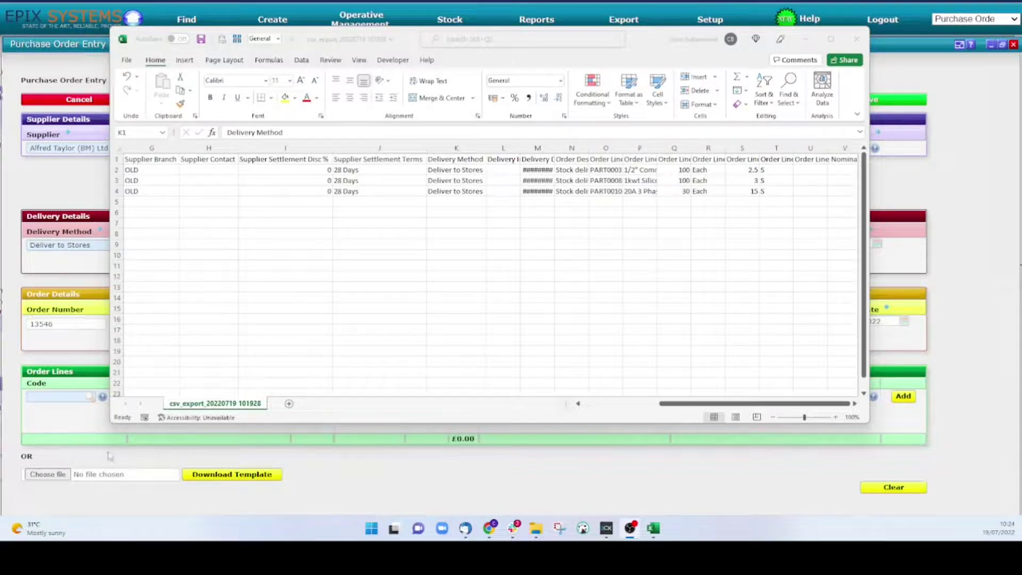
pyautogui.click(513, 148)
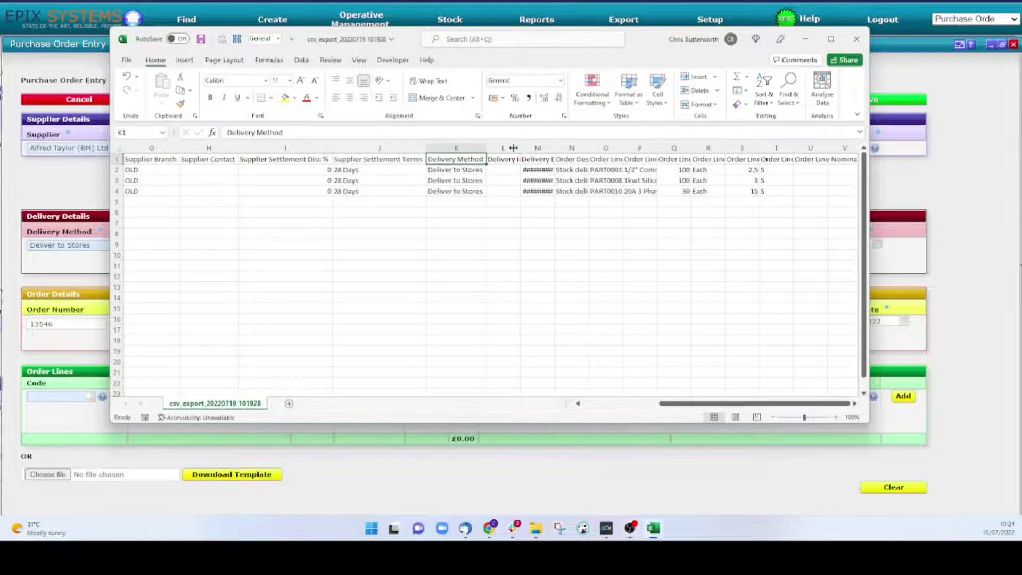
pyautogui.doubleClick(520, 147)
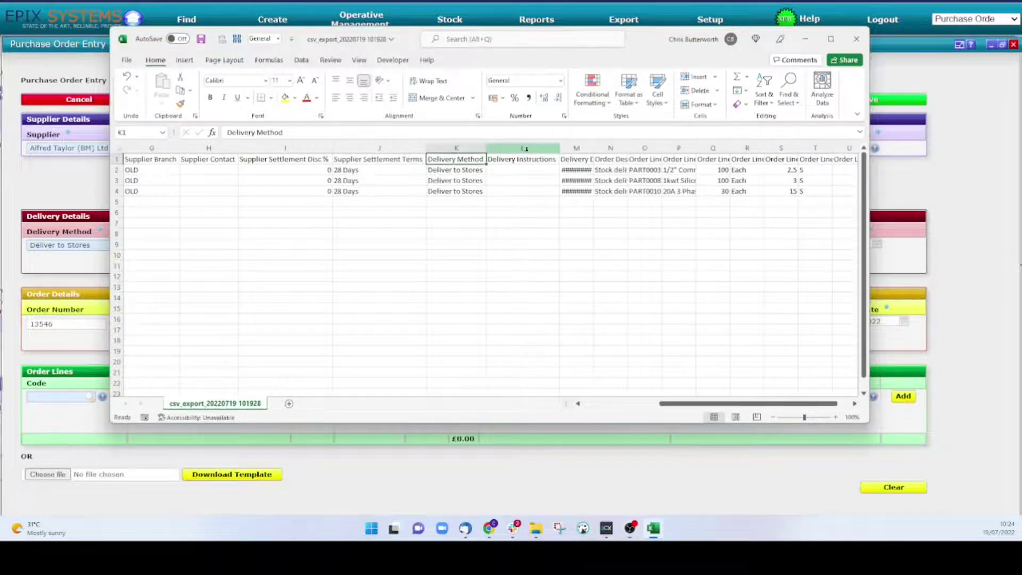
pyautogui.doubleClick(590, 146)
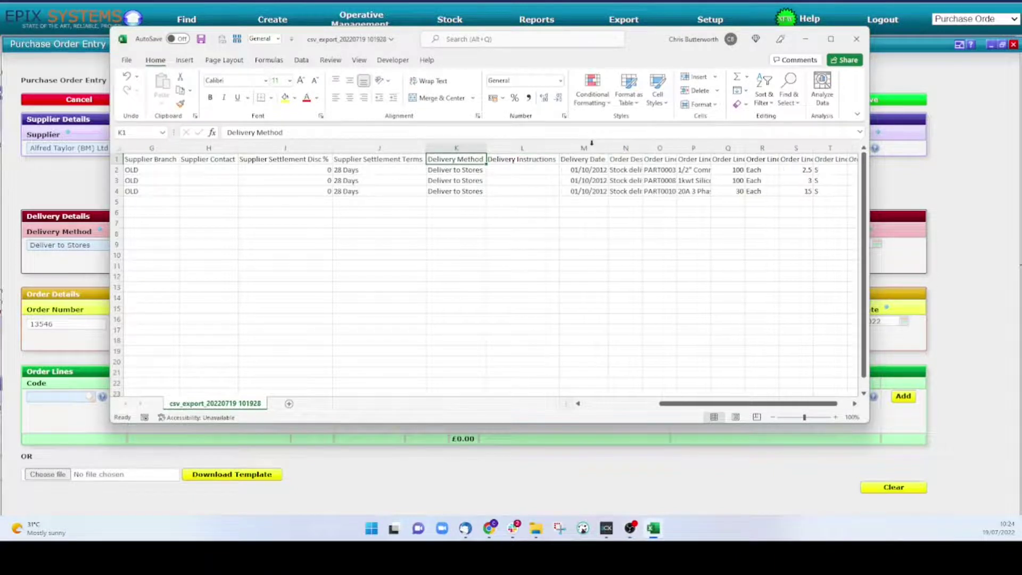
pyautogui.click(935, 187)
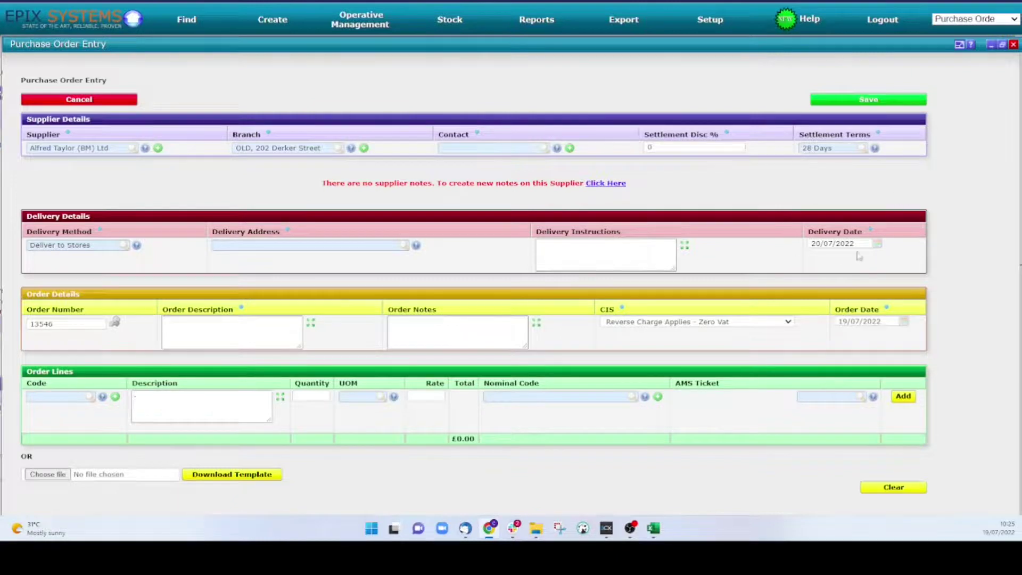
# Copy the form's 20/07/2022 delivery date and paste it into Excel cells M2:M4.
pyautogui.click(862, 244)
pyautogui.hotkey('ctrl', 'c')
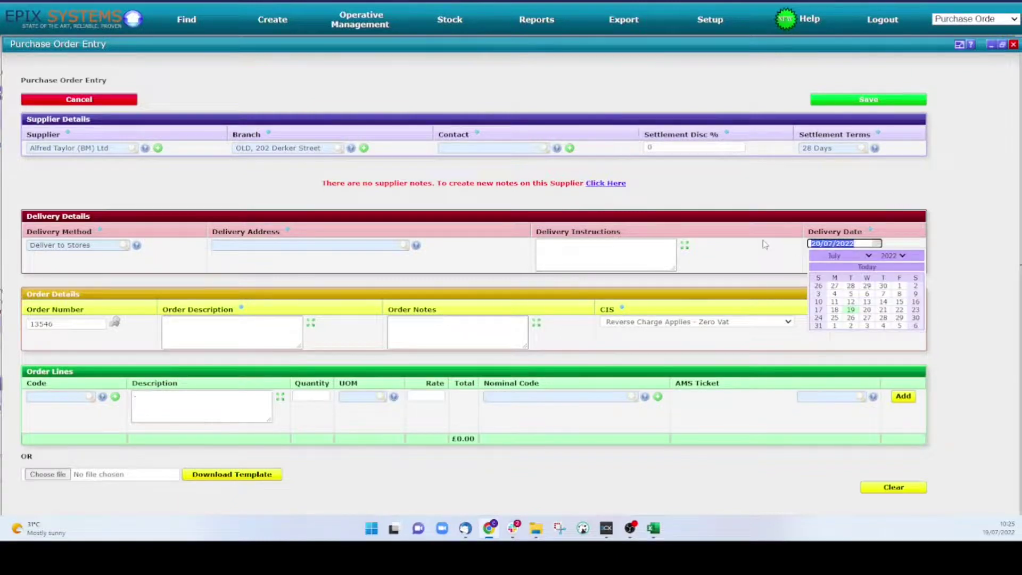
pyautogui.click(973, 202)
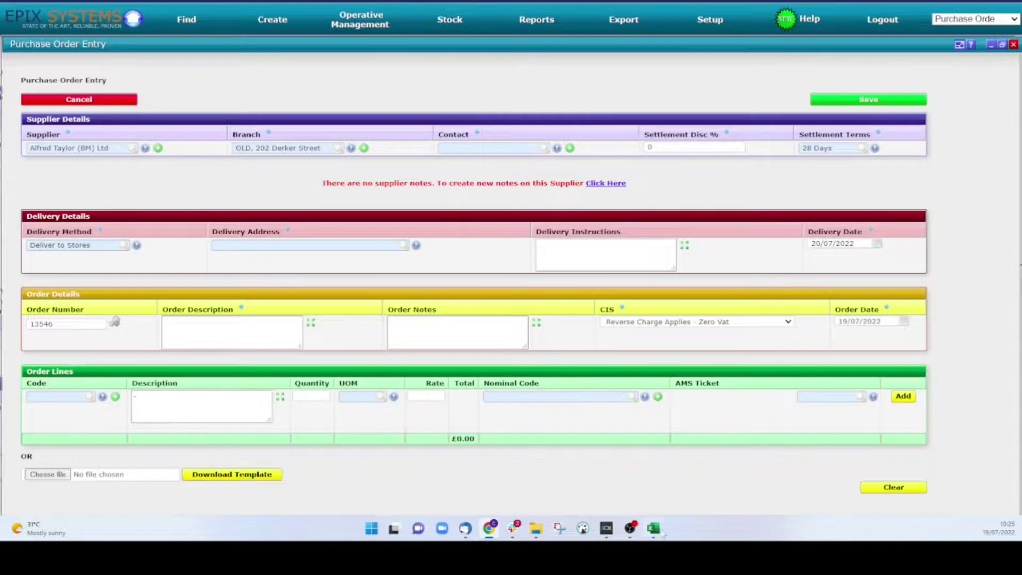
pyautogui.click(654, 528)
pyautogui.click(591, 170)
pyautogui.hotkey('ctrl', 'v')
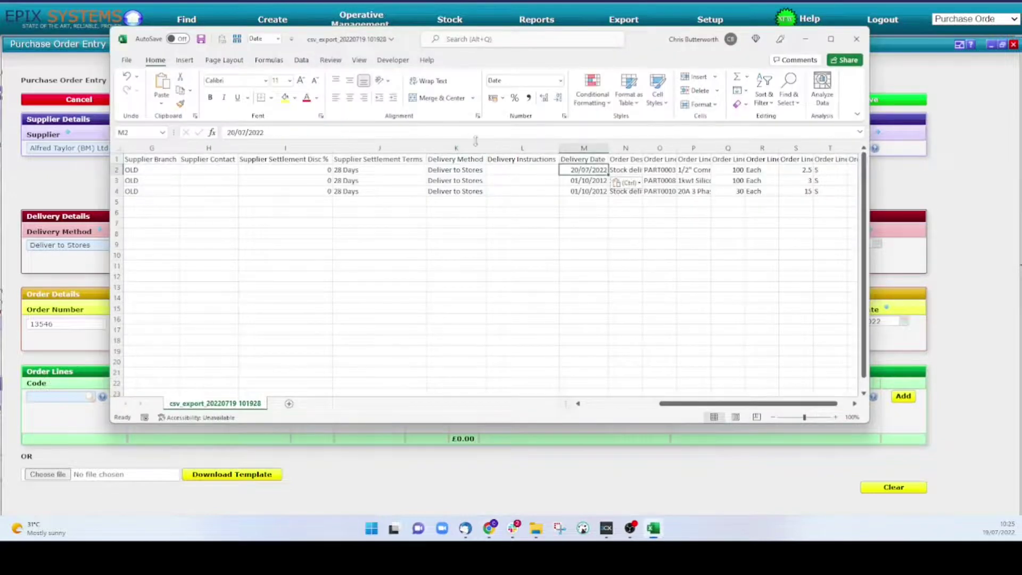
pyautogui.moveTo(585, 181); pyautogui.dragTo(585, 191)
pyautogui.hotkey('ctrl', 'v')
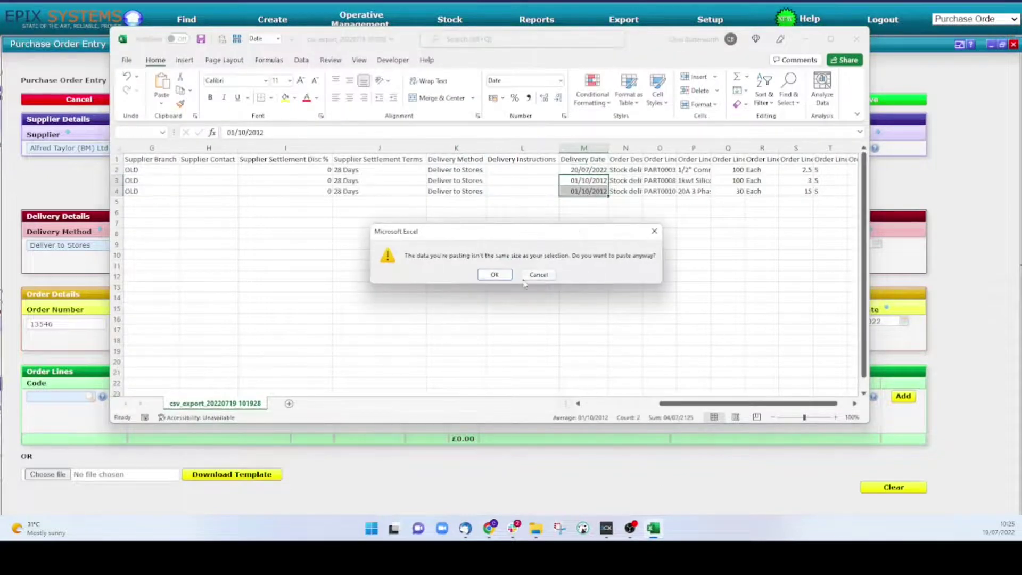
pyautogui.click(537, 276)
# Paste 20/07/2022 again into M3 and M4, then autofit the Order Description column.
pyautogui.click(586, 180)
pyautogui.hotkey('ctrl', 'v')
pyautogui.click(585, 191)
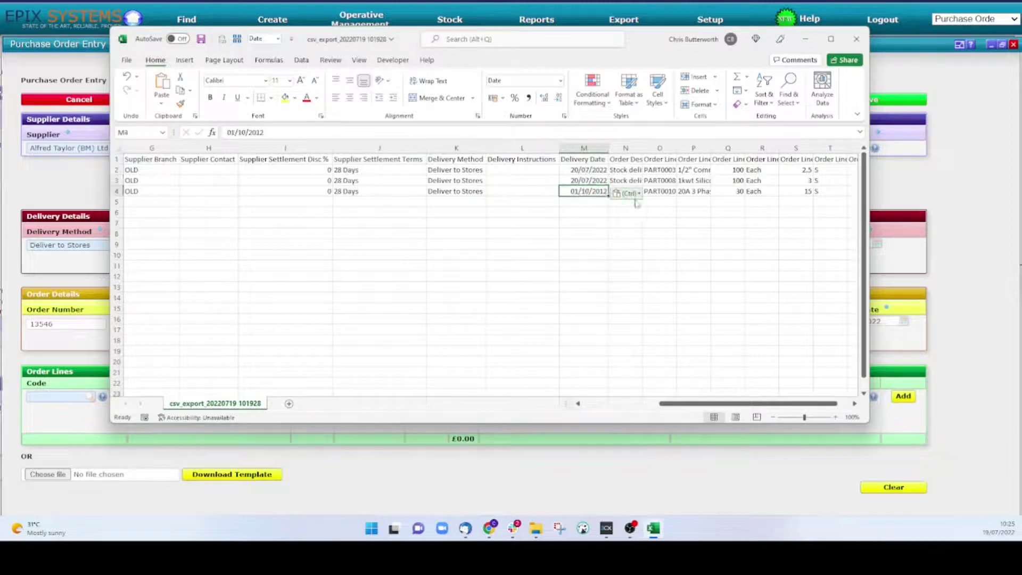
pyautogui.hotkey('ctrl', 'v')
pyautogui.click(625, 170)
pyautogui.doubleClick(642, 147)
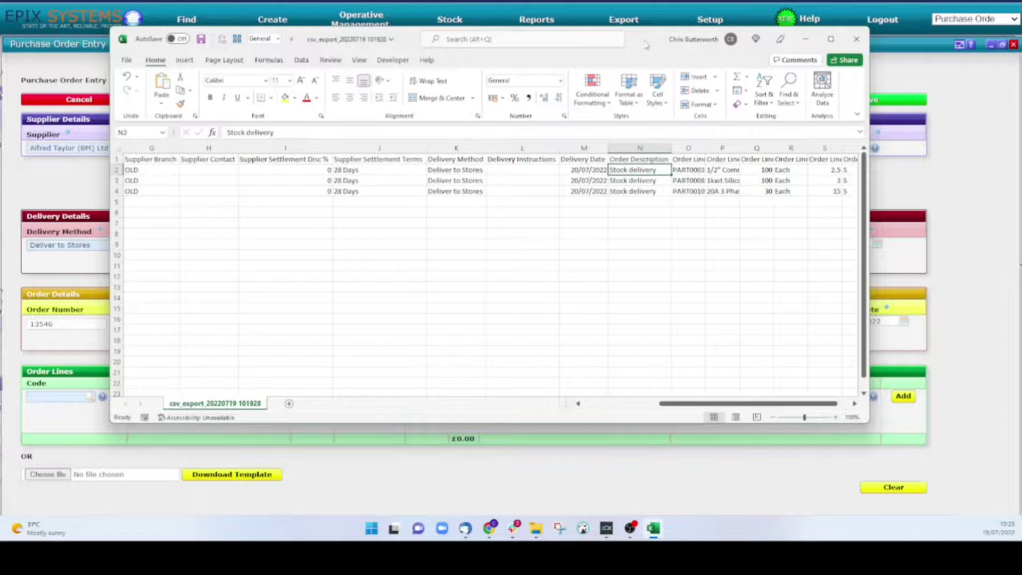
# Autofit the Order Line Code and Order Line Description columns.
pyautogui.moveTo(645, 45); pyautogui.dragTo(807, 39)
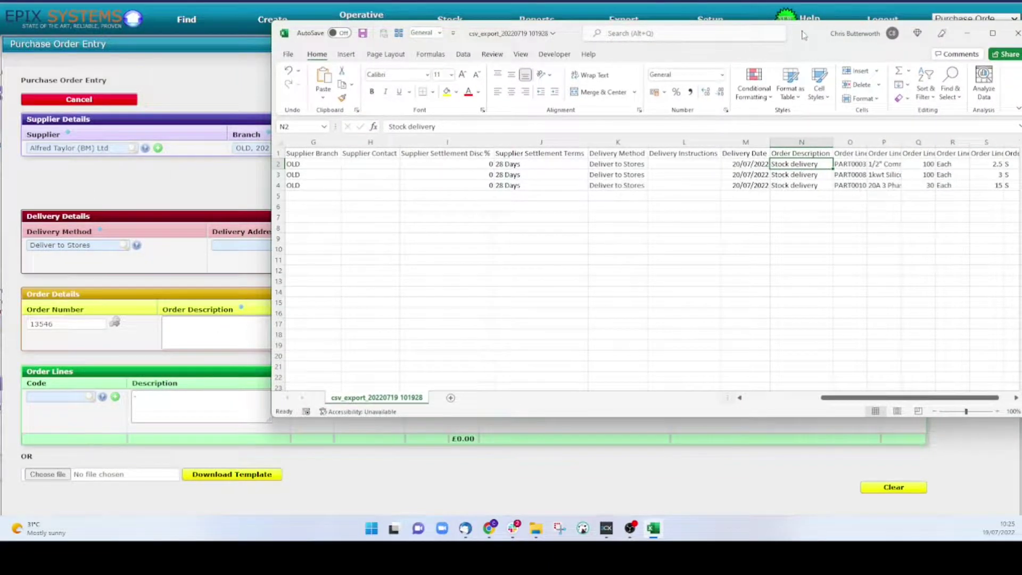
pyautogui.moveTo(804, 34); pyautogui.dragTo(693, 43)
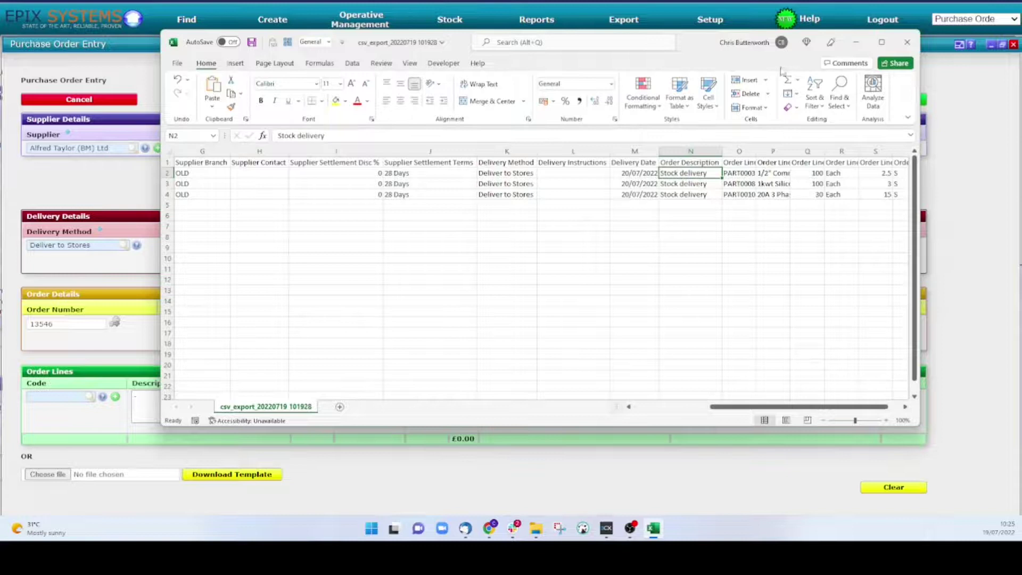
pyautogui.moveTo(833, 409); pyautogui.dragTo(846, 409)
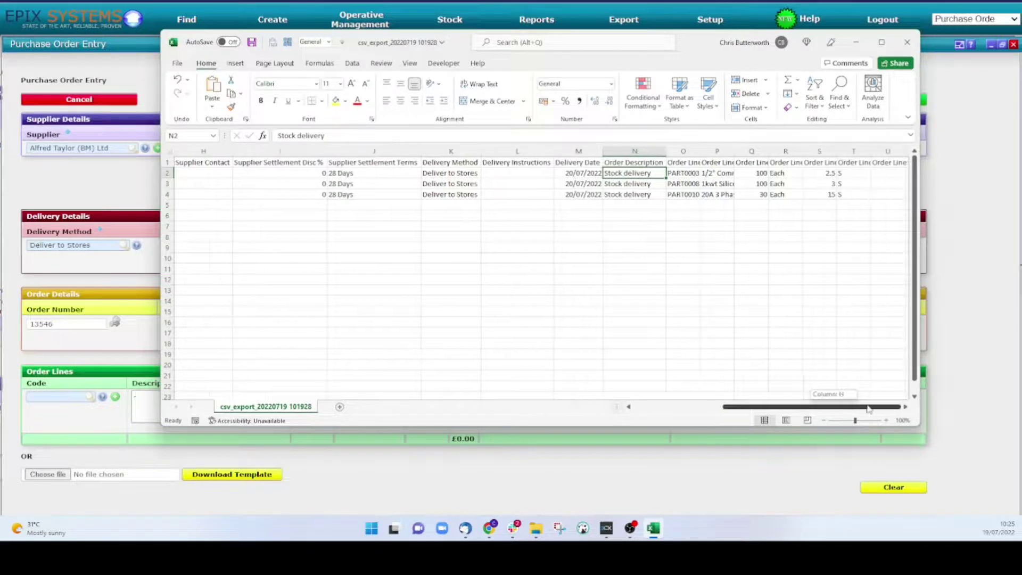
pyautogui.click(689, 150)
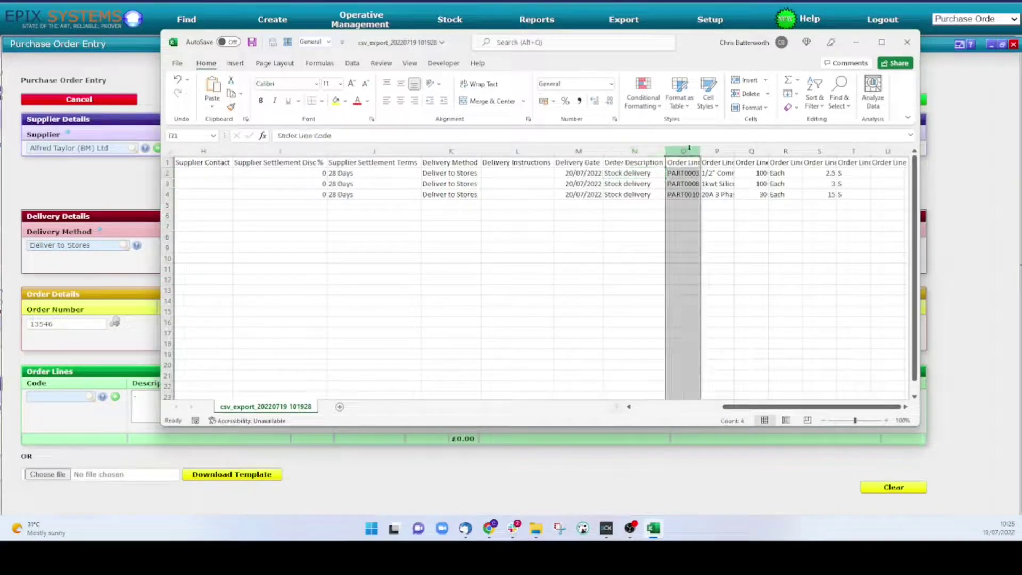
pyautogui.doubleClick(700, 150)
pyautogui.doubleClick(757, 150)
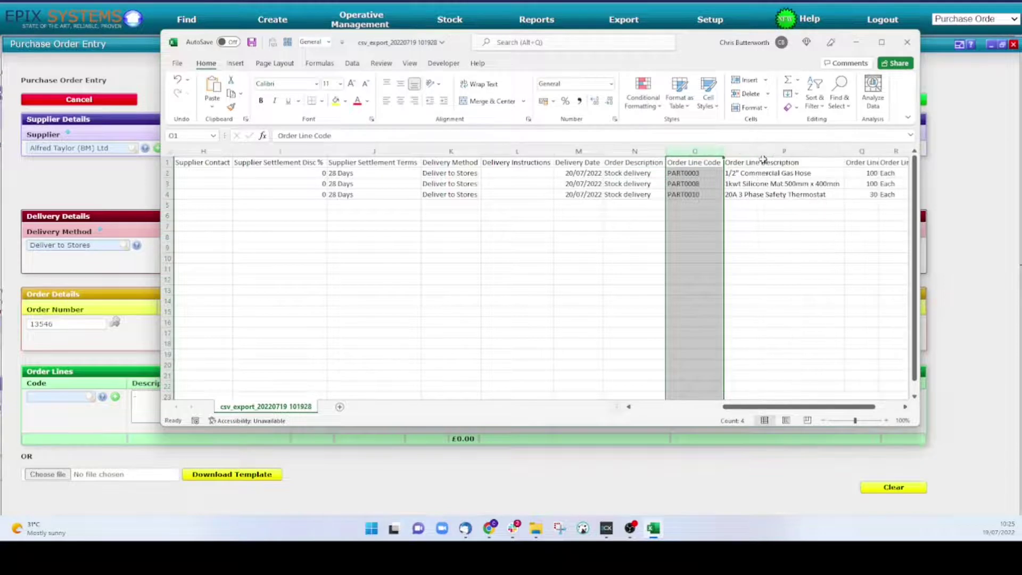
# Autofit the Order Line Qty, Uom, VAT Code and Rate columns and check the first line's values.
pyautogui.moveTo(721, 43); pyautogui.dragTo(632, 28)
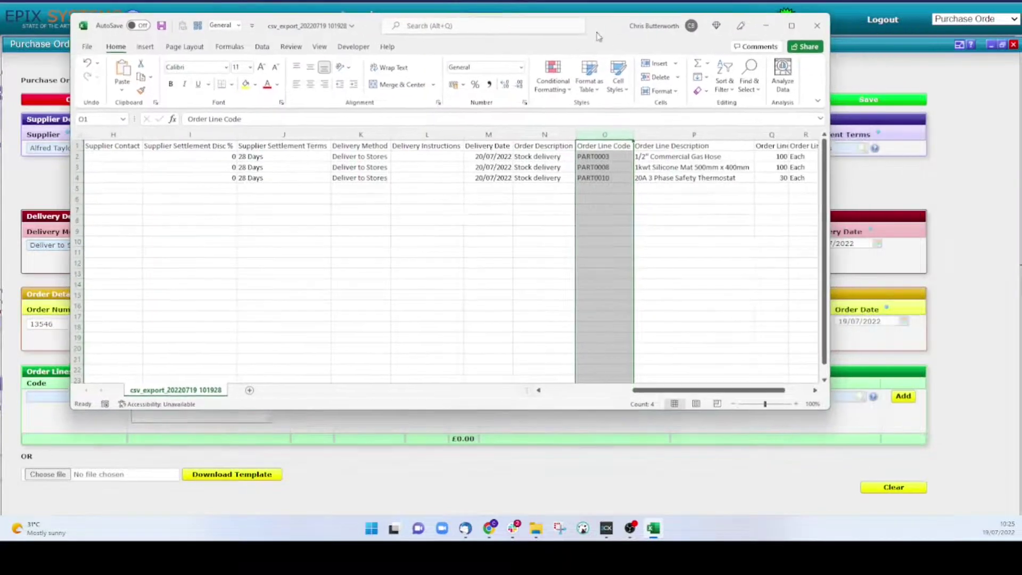
pyautogui.doubleClick(788, 134)
pyautogui.hscroll(2, 734, 239)
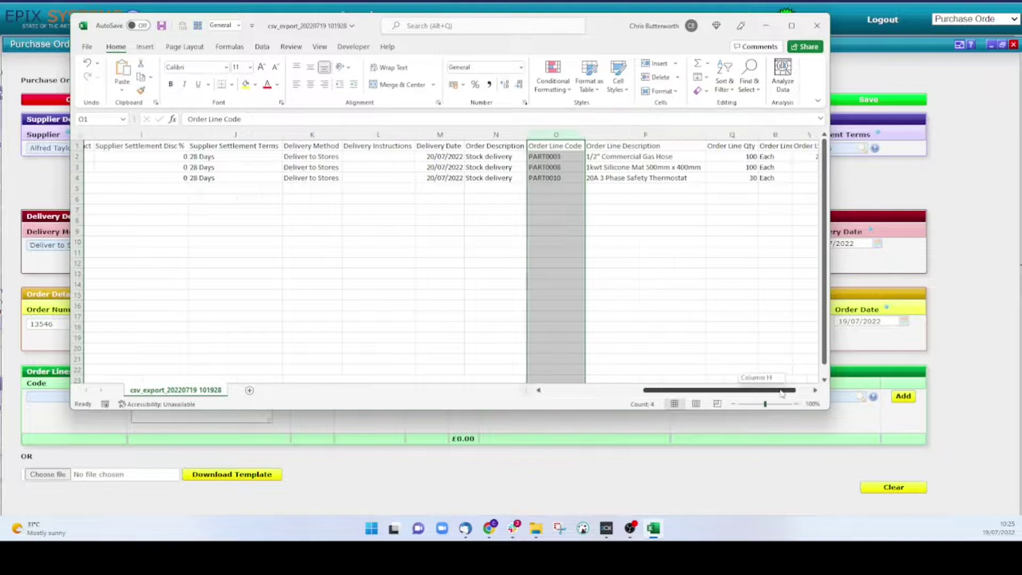
pyautogui.doubleClick(688, 134)
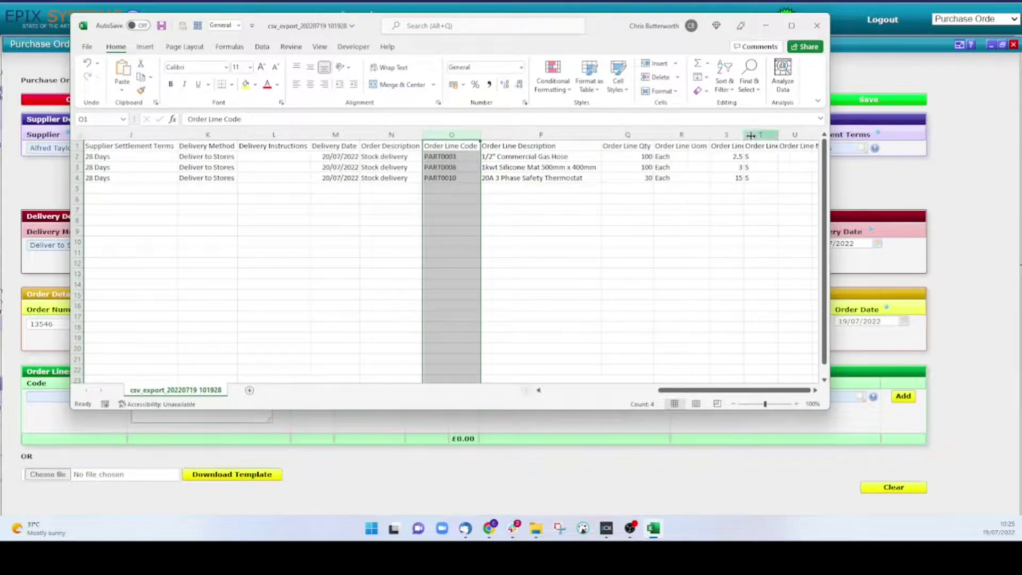
pyautogui.doubleClick(776, 134)
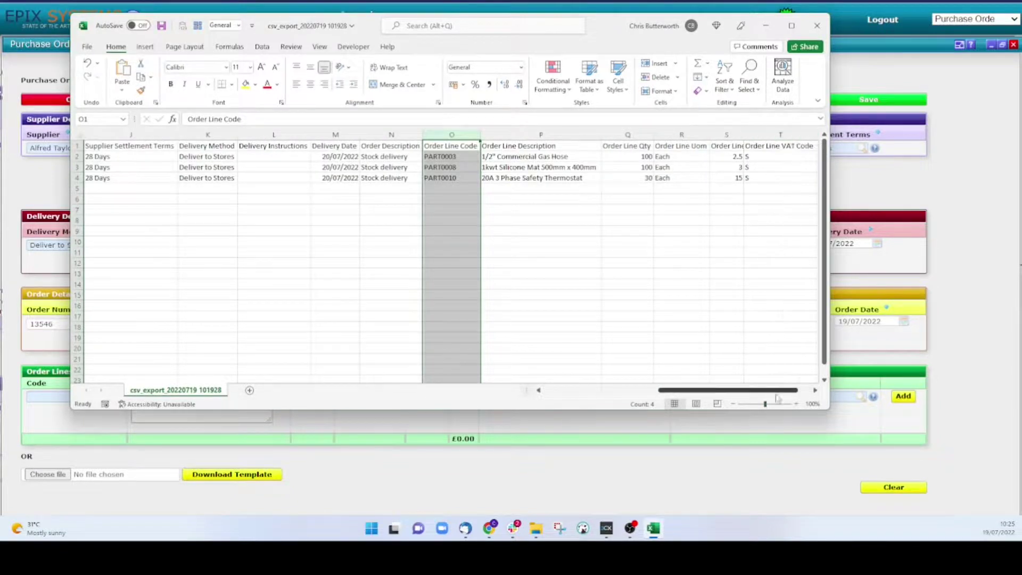
pyautogui.hscroll(1, 777, 383)
pyautogui.doubleClick(649, 134)
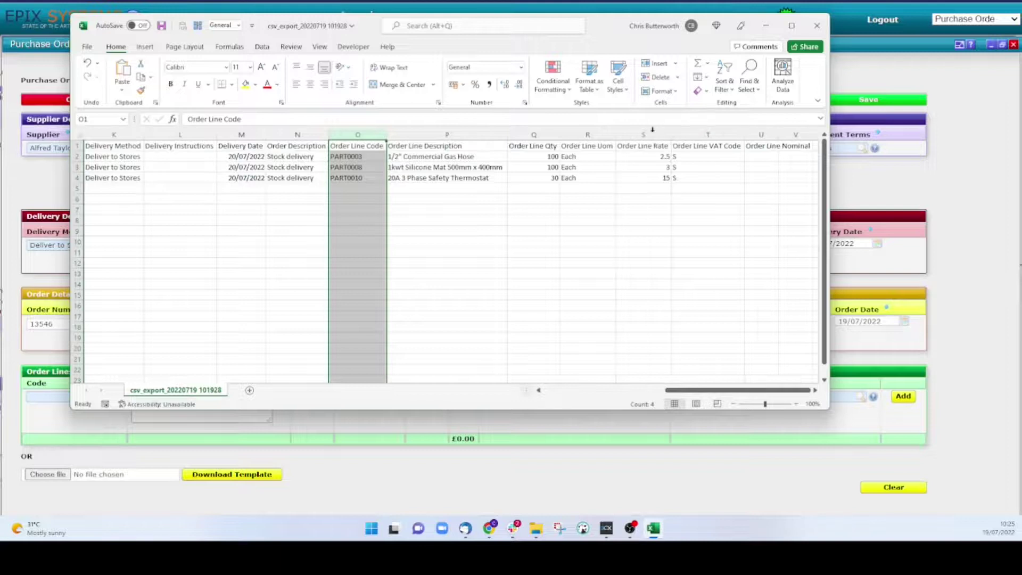
pyautogui.click(532, 156)
pyautogui.click(380, 155)
pyautogui.click(446, 158)
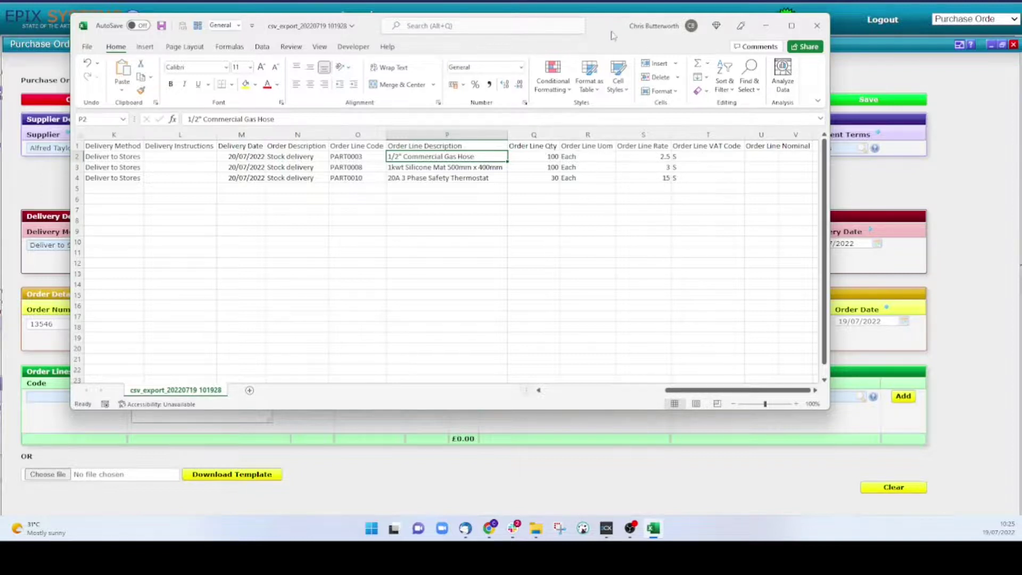
pyautogui.moveTo(612, 26); pyautogui.dragTo(612, 0)
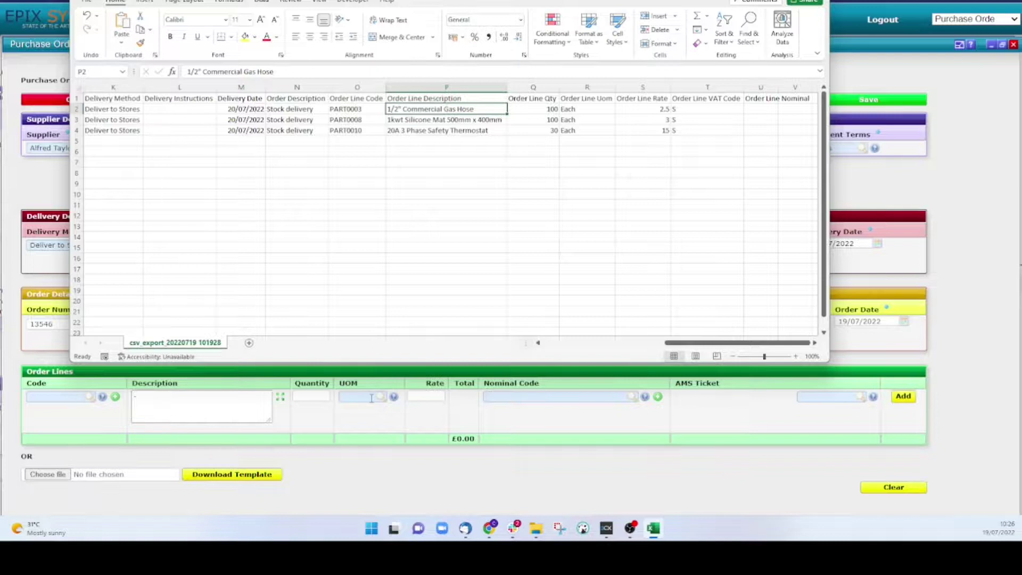
# Review the unit-of-measure options, such as Each, in the Order Lines UOM list, then return to Excel.
pyautogui.click(394, 401)
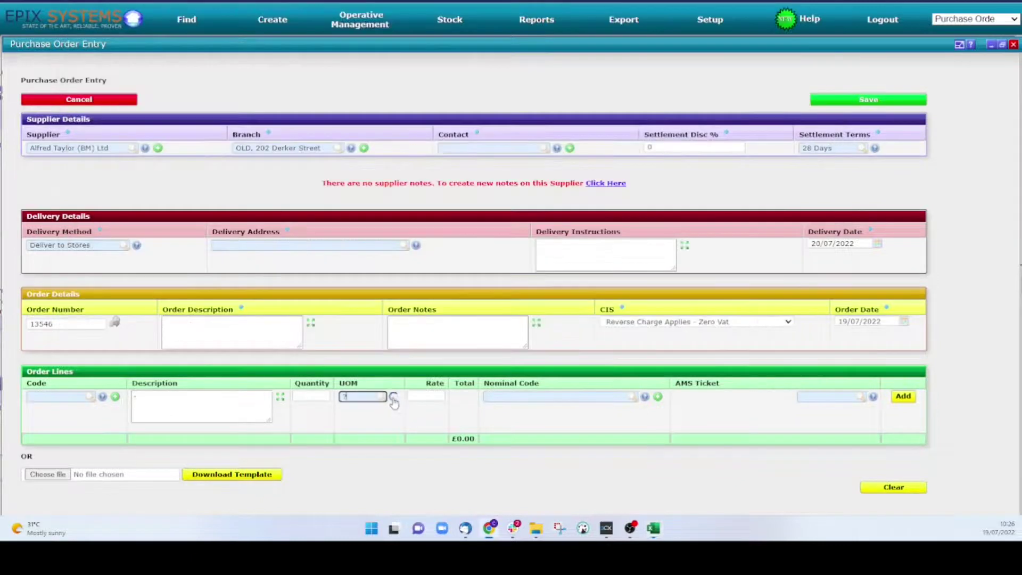
pyautogui.click(394, 396)
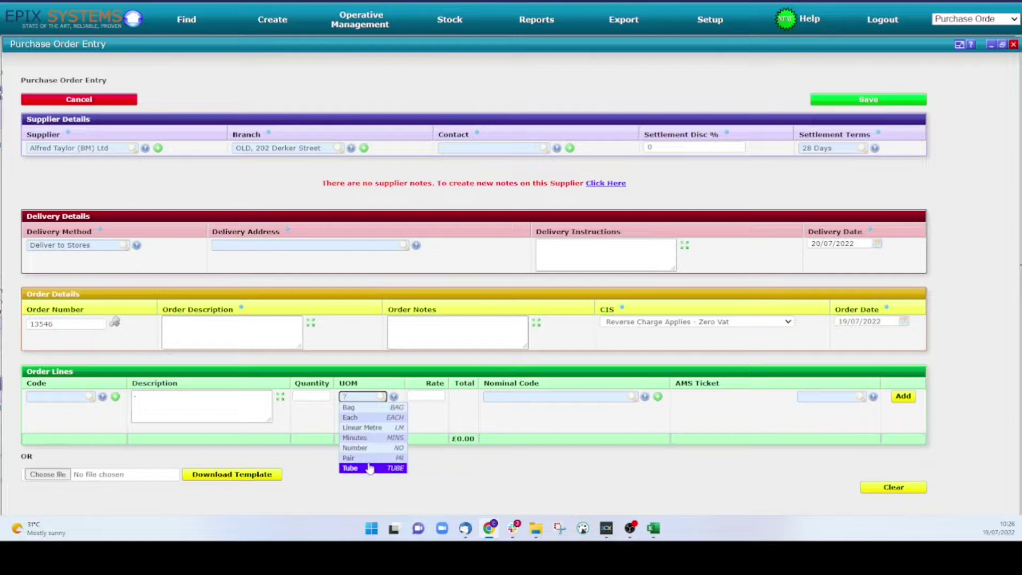
pyautogui.click(654, 528)
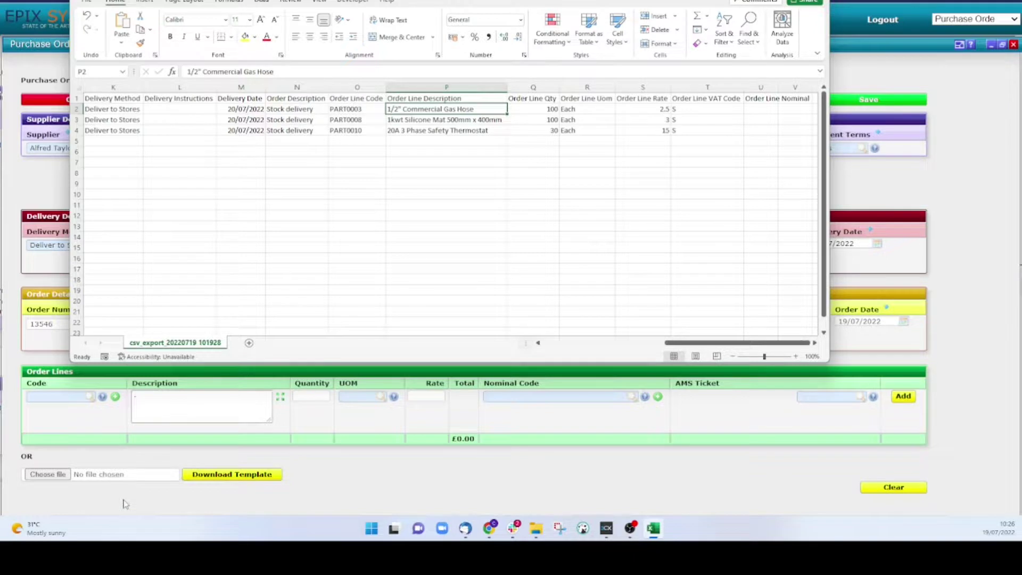
pyautogui.click(59, 68)
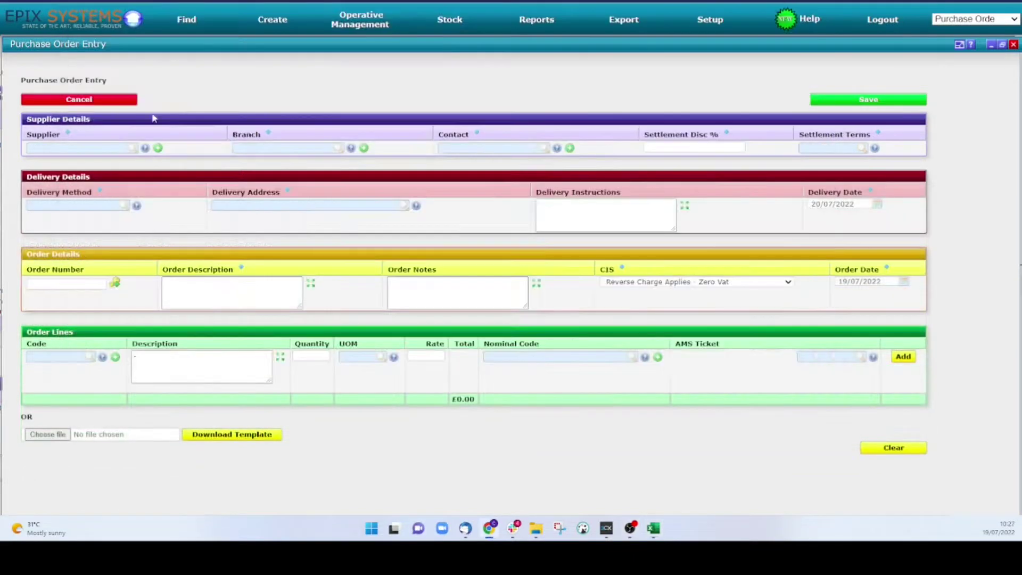
pyautogui.click(48, 434)
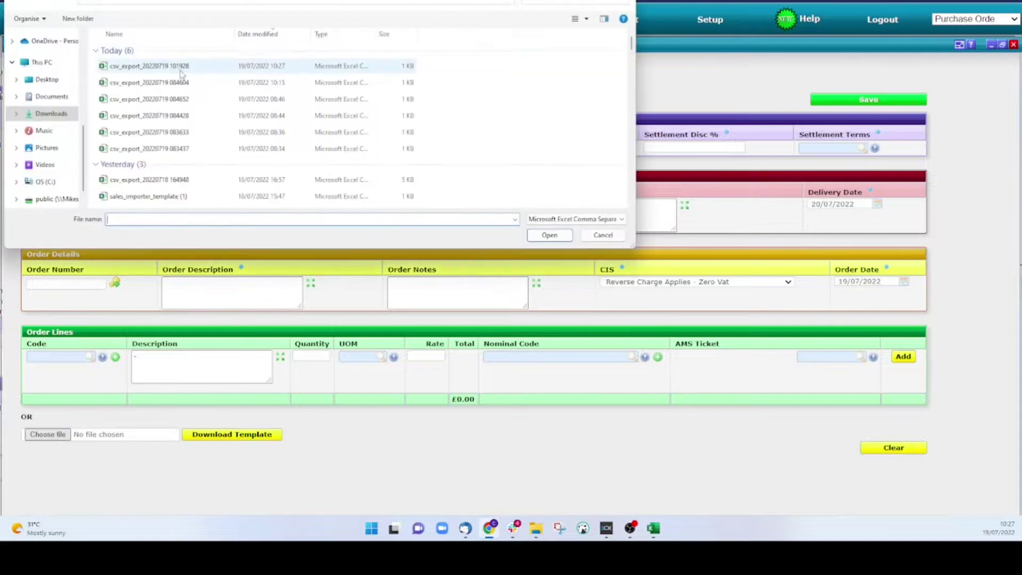
pyautogui.doubleClick(182, 74)
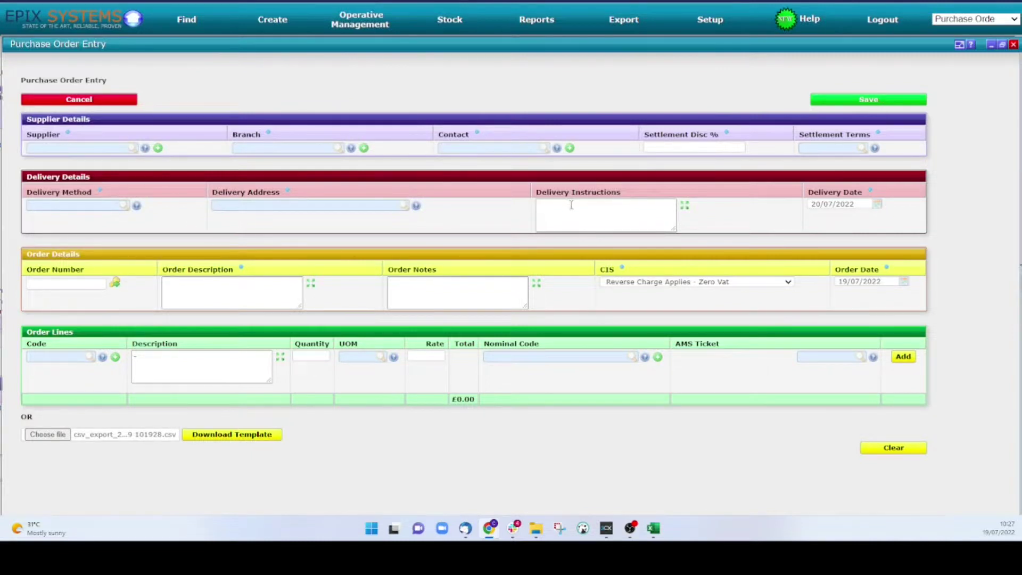
pyautogui.click(869, 100)
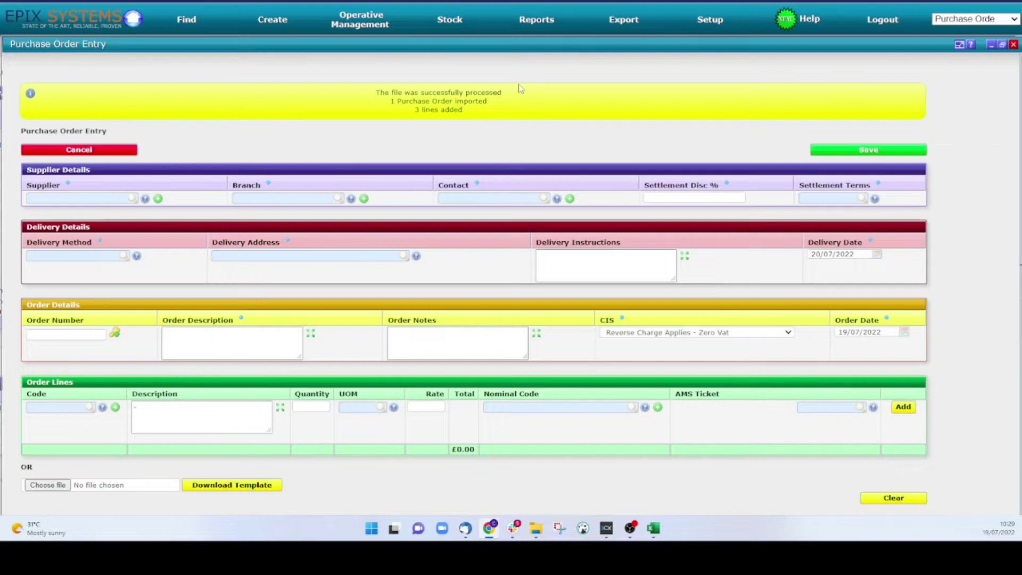
# Search Find > Purchase Order for the new order number to open its sheet.
pyautogui.moveTo(192, 19)
pyautogui.click(217, 74)
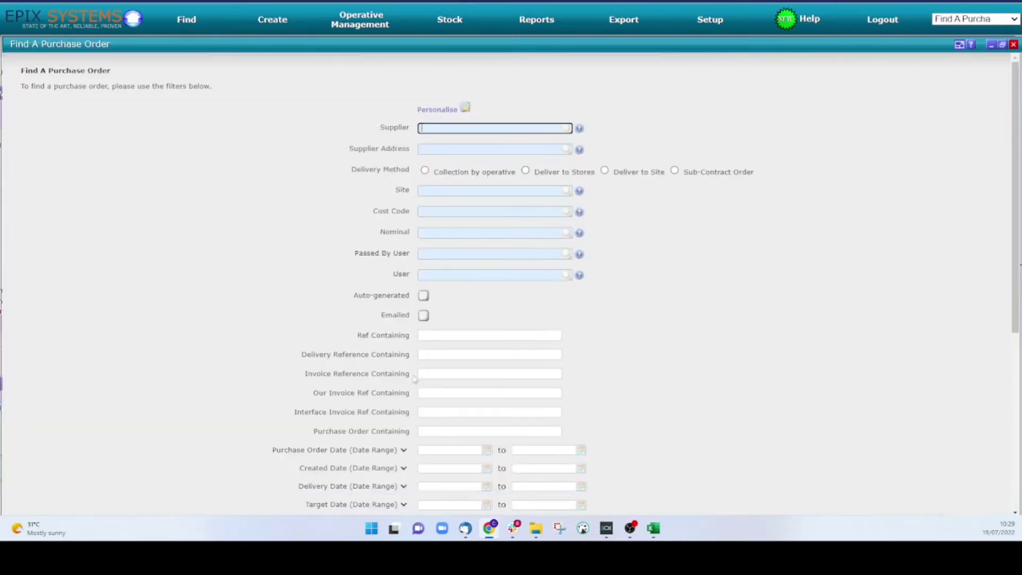
pyautogui.click(449, 469)
pyautogui.click(488, 430)
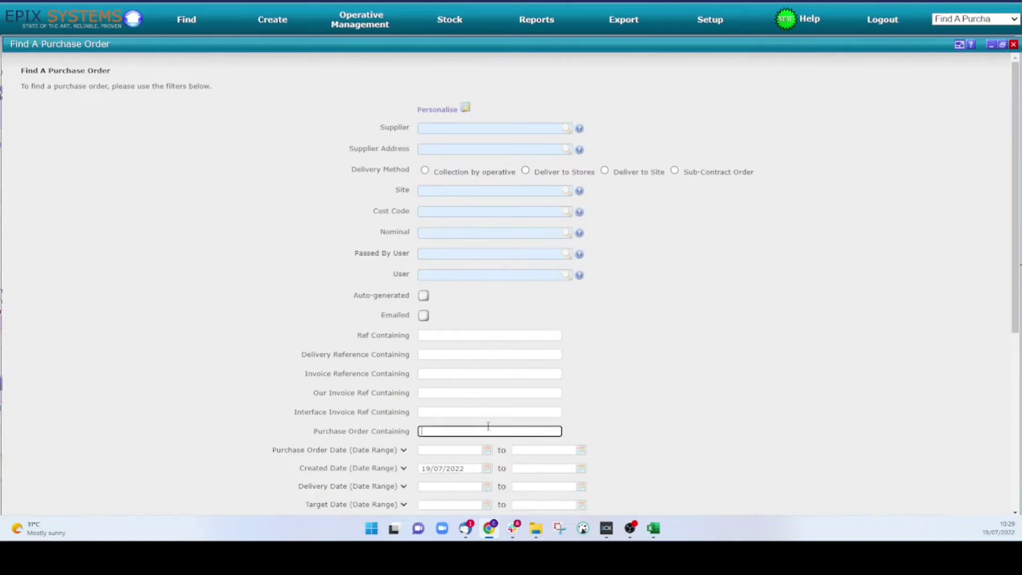
pyautogui.press('Return')
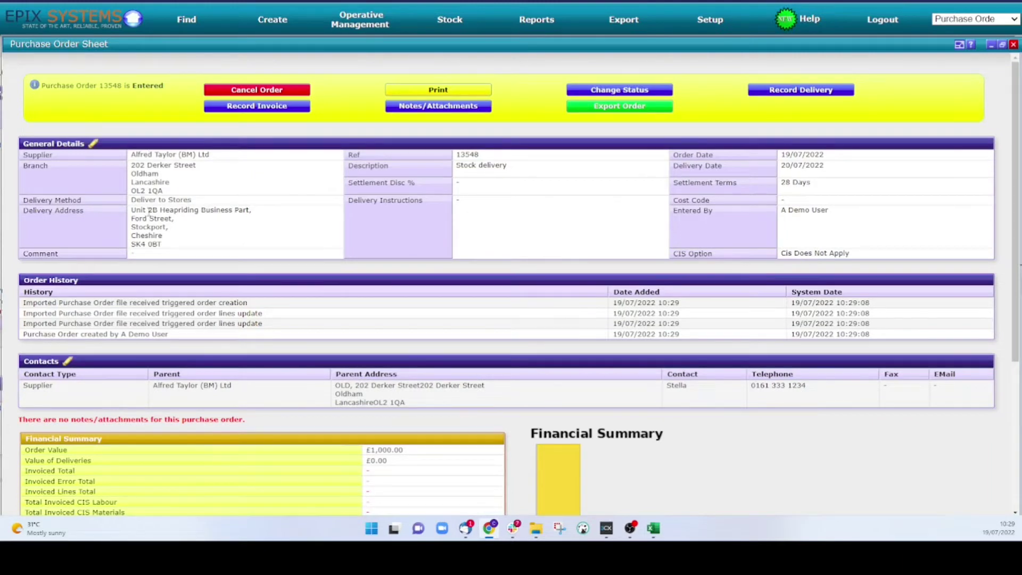
# Review order 13548's Stock delivery description and its three lines totalling £1,000.00.
pyautogui.tripleClick(486, 165)
pyautogui.scroll(-3, 625, 305)
pyautogui.scroll(-1, 616, 321)
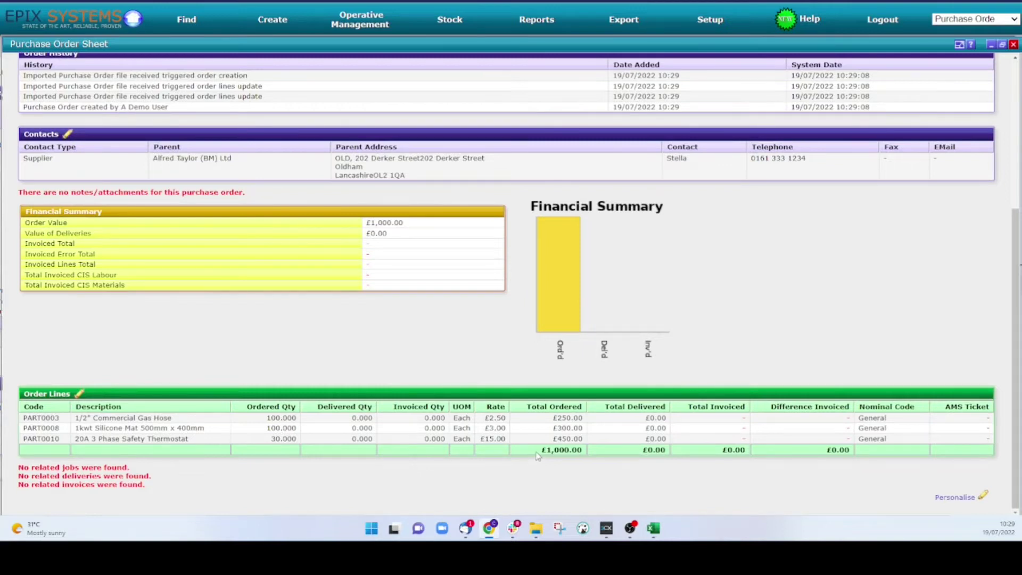
pyautogui.scroll(5, 533, 452)
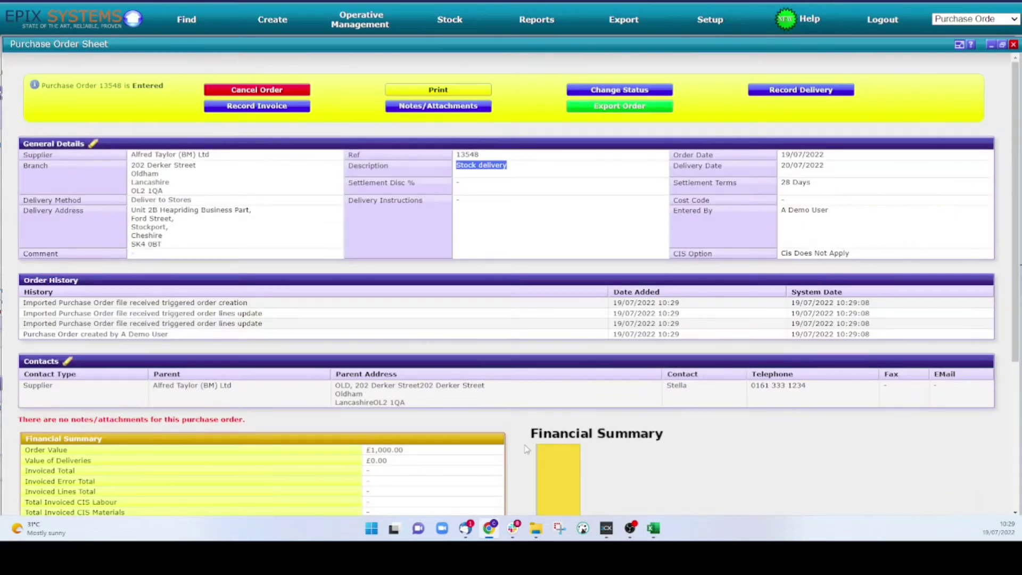